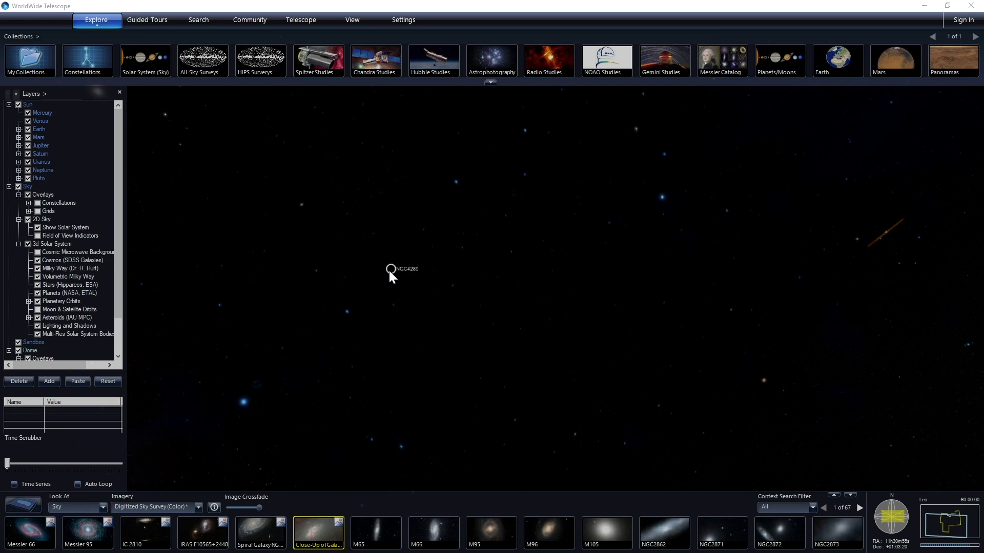
- Pan the sky west to centre Orion and switch on the constellation line overlay
left_click(443, 254)
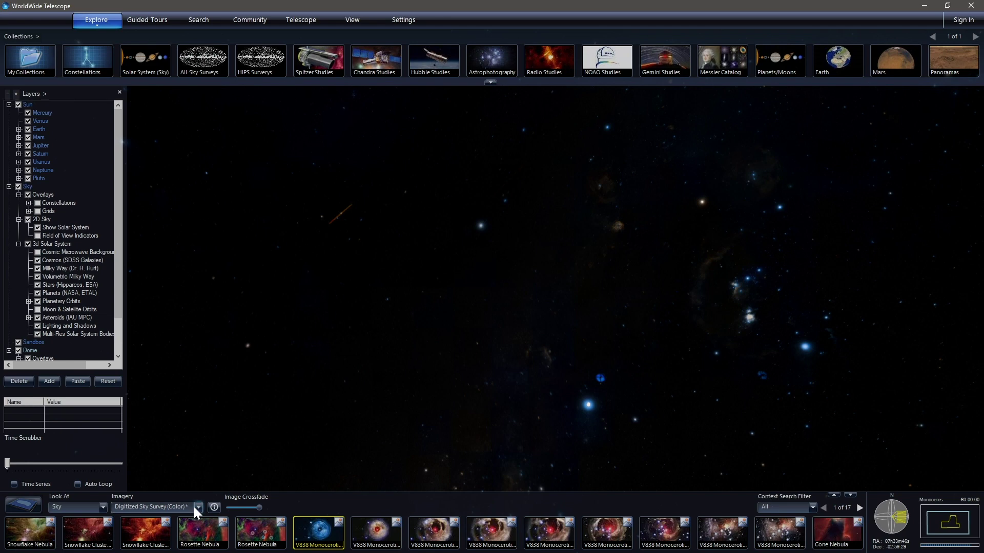
key("Right")
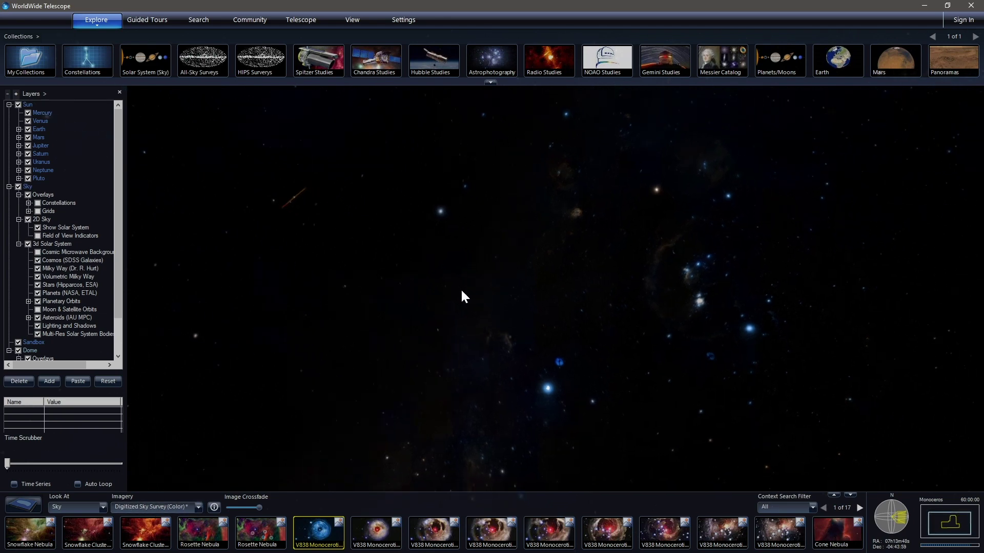
left_click_drag(438, 286, 384, 338)
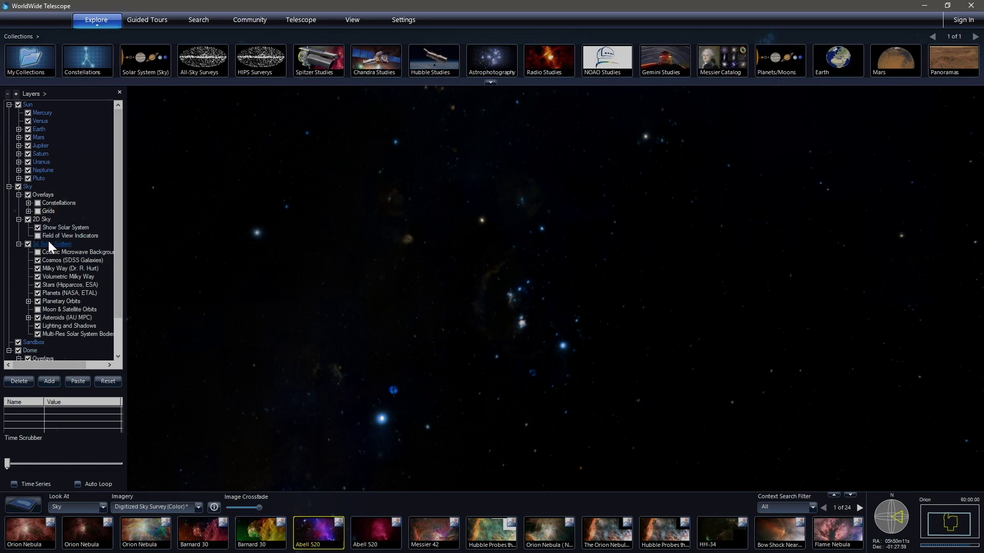
left_click(37, 204)
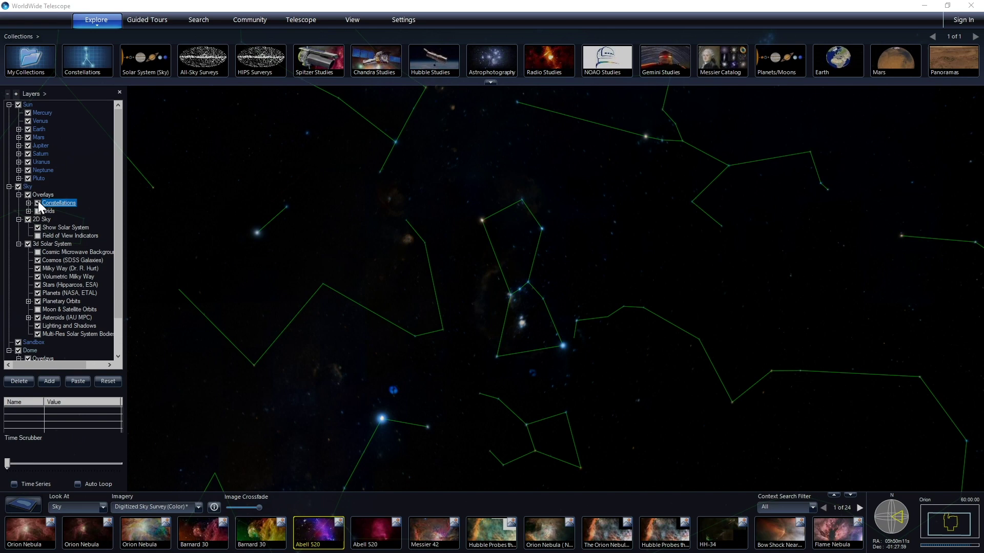
- Switch constellation lines back off and close the Layers panel
left_click(38, 203)
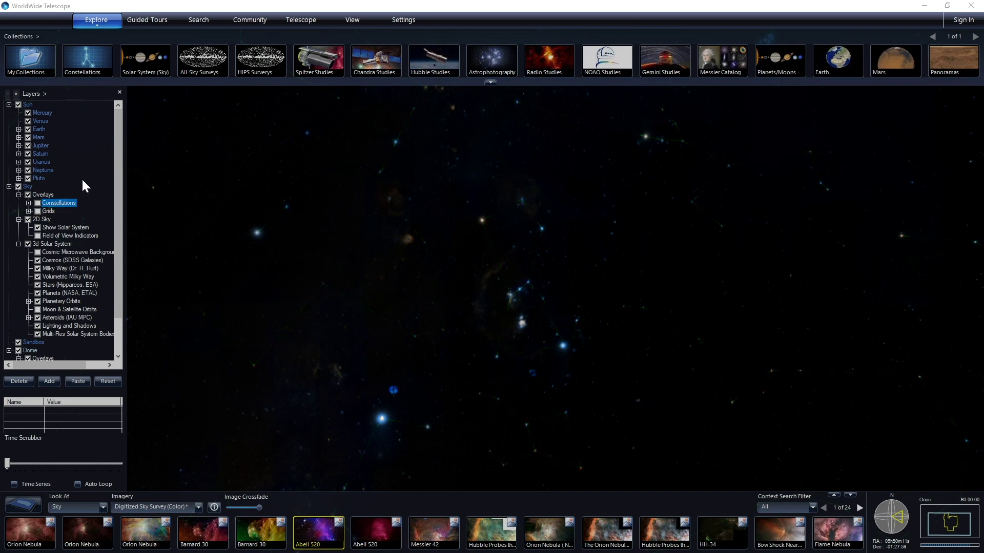
left_click(119, 92)
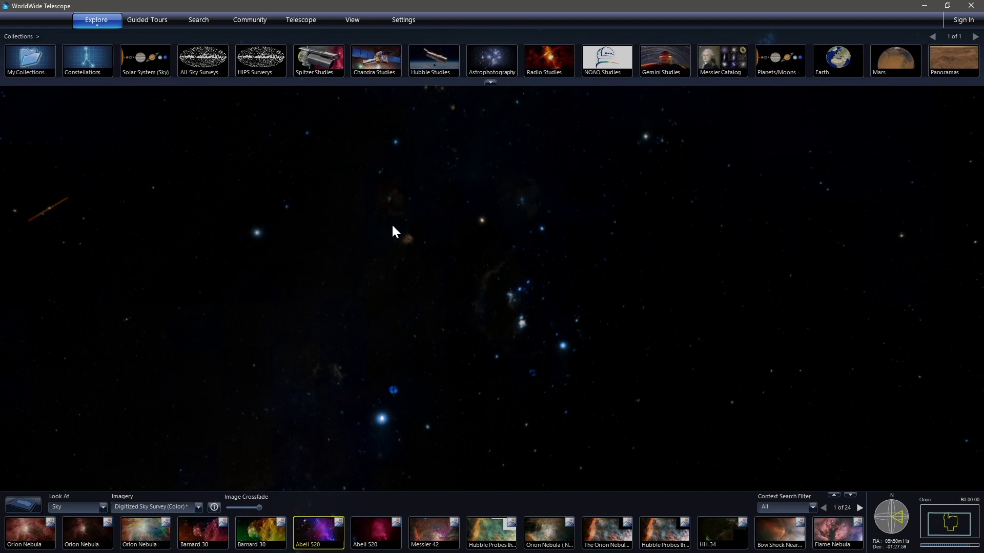
- Recentre on Orion's belt and zoom in until the Horsehead Nebula against IC434 fills the view
left_click_drag(396, 224, 361, 239)
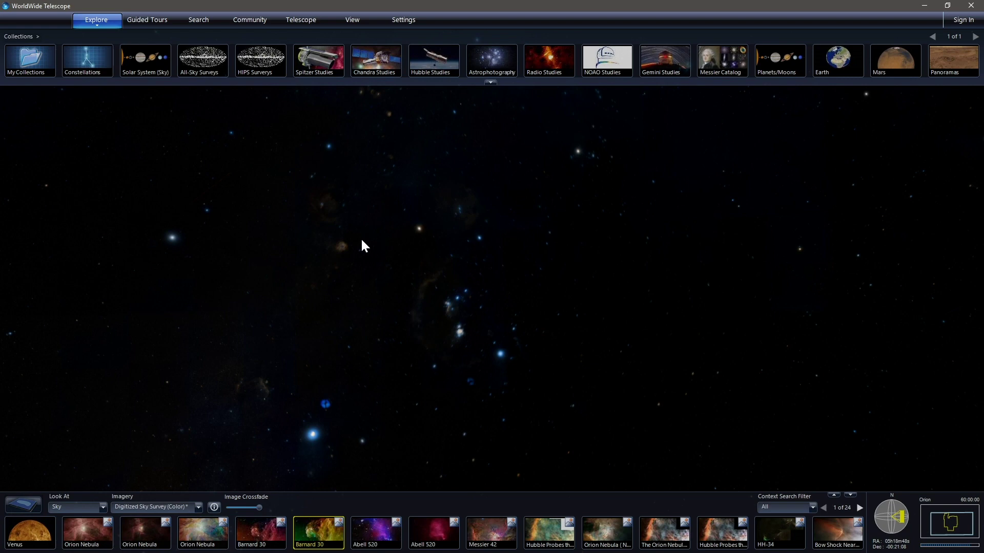
scroll(452, 330, "up", 5)
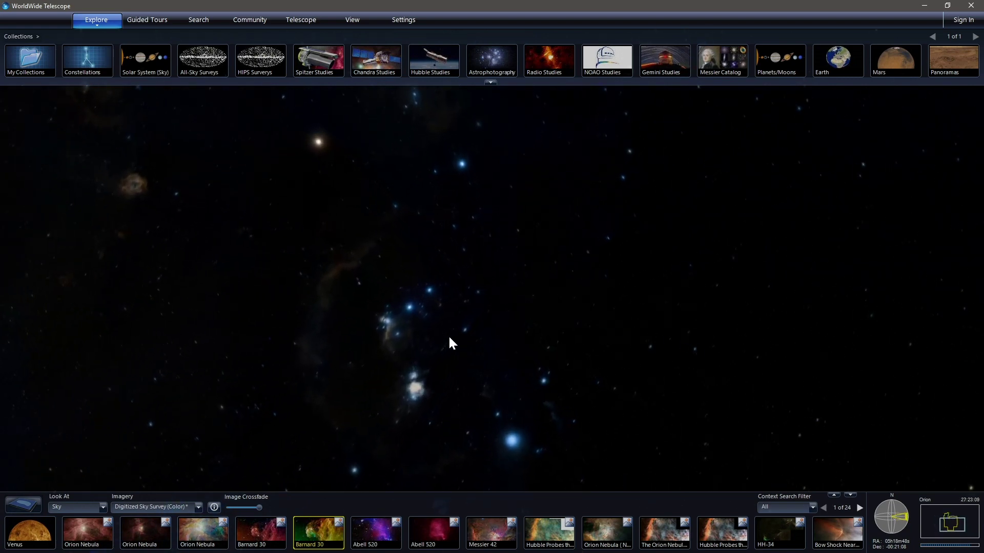
scroll(450, 339, "up", 4)
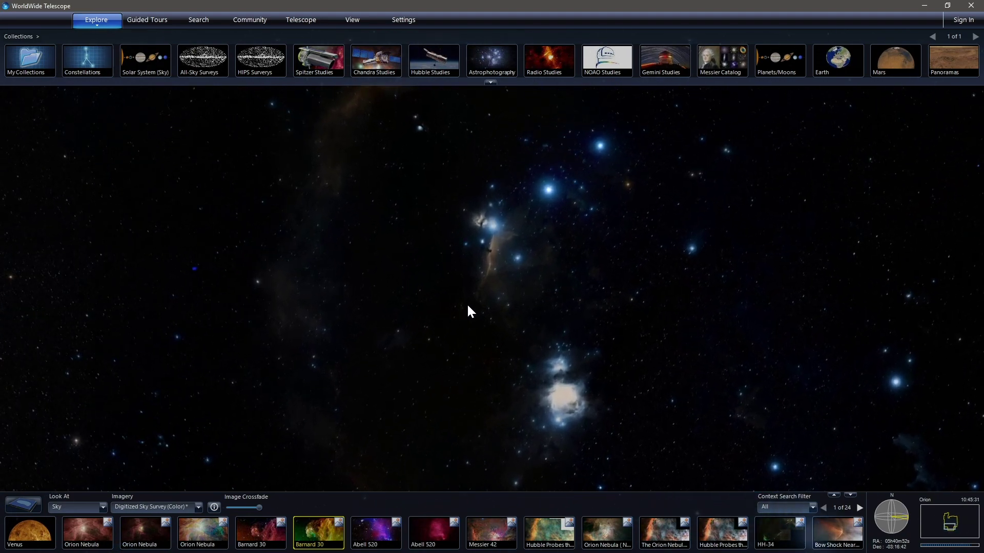
left_click_drag(518, 257, 506, 305)
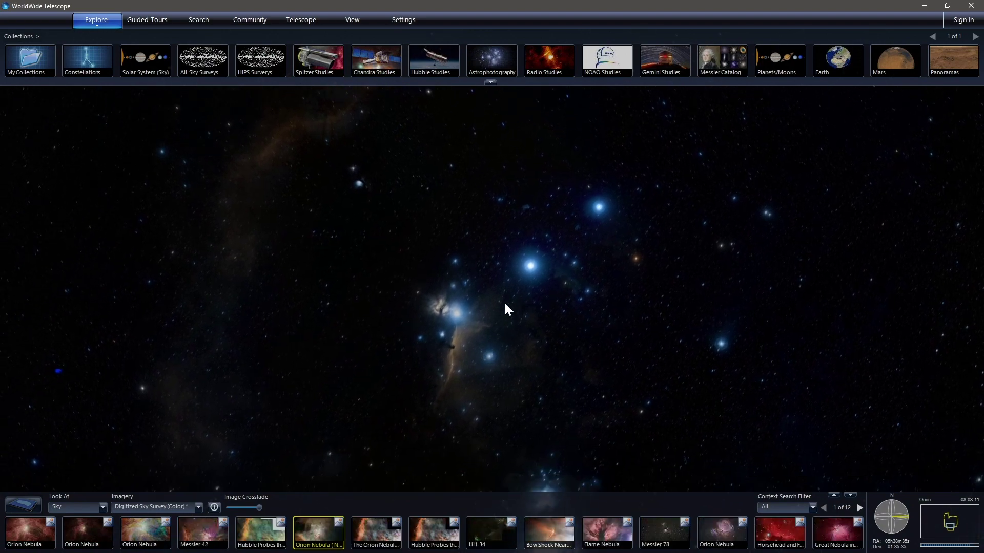
scroll(509, 310, "up", 5)
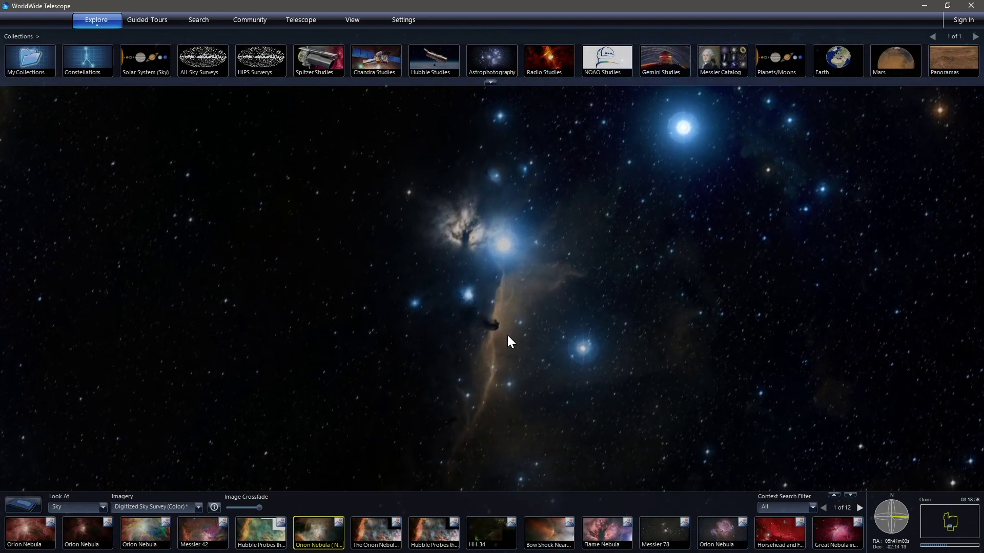
scroll(508, 357, "up", 3)
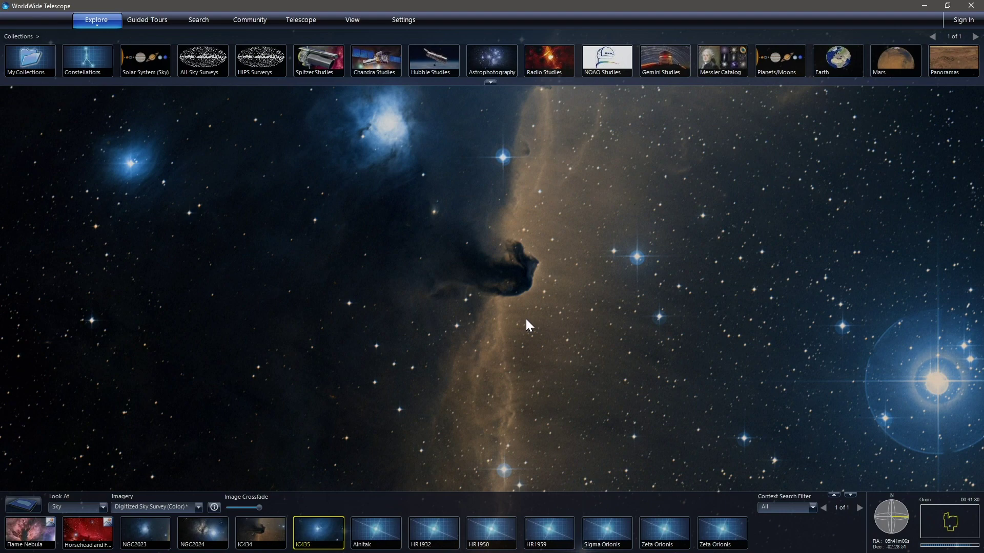
scroll(526, 320, "down", 5)
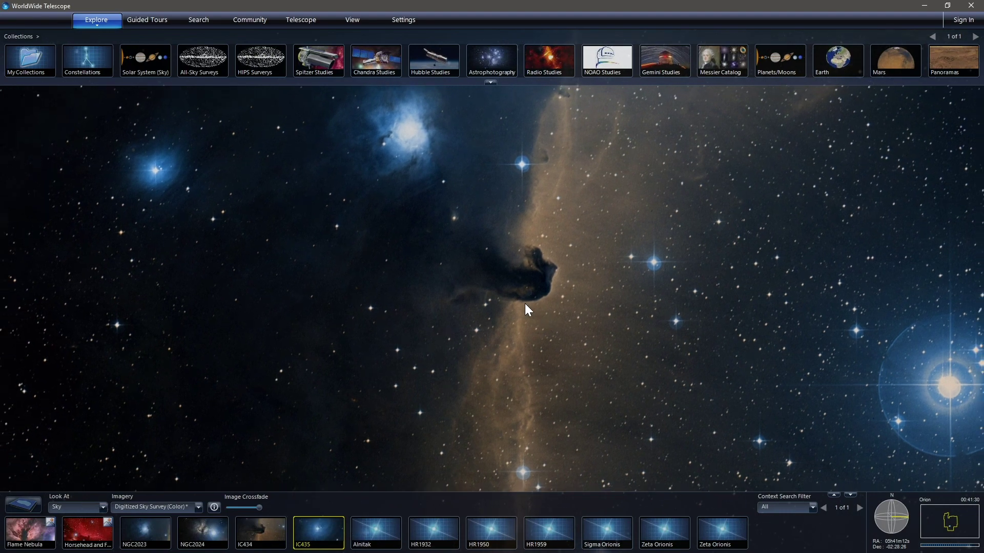
- Zoom out from the Horsehead, centre the Orion Nebula, and overlay the Messier 42 image
scroll(533, 317, "down", 5)
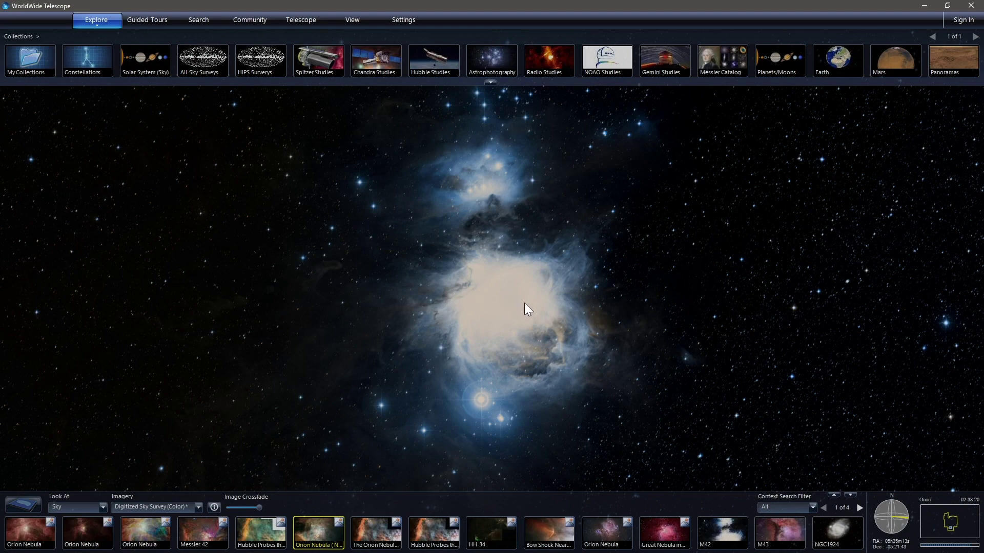
scroll(524, 302, "up", 3)
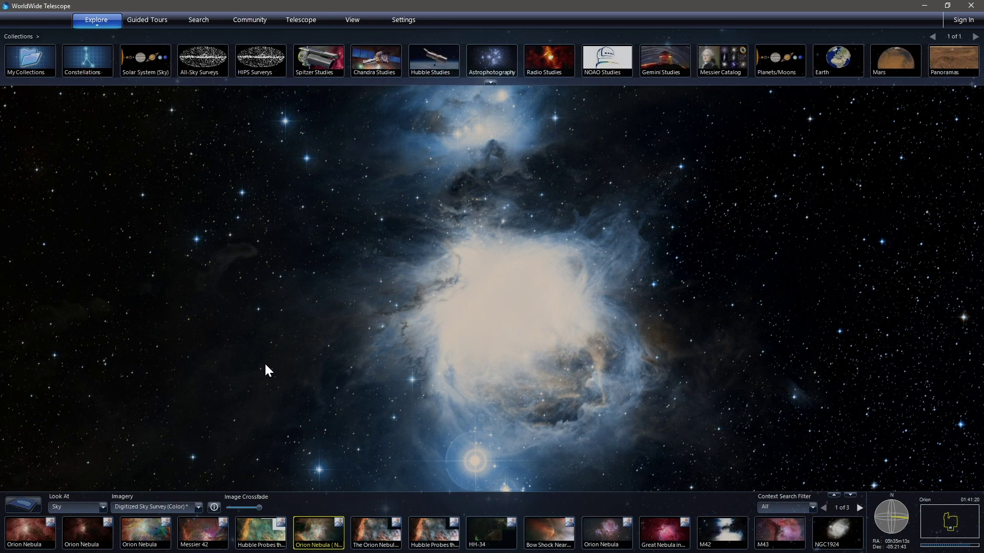
scroll(263, 377, "down", 2)
left_click_drag(250, 366, 363, 352)
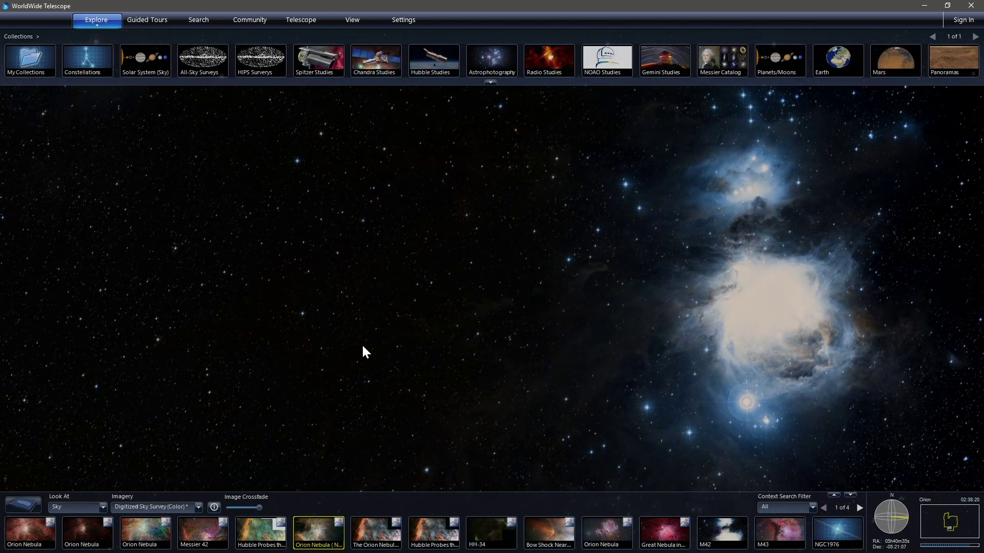
left_click_drag(362, 353, 683, 355)
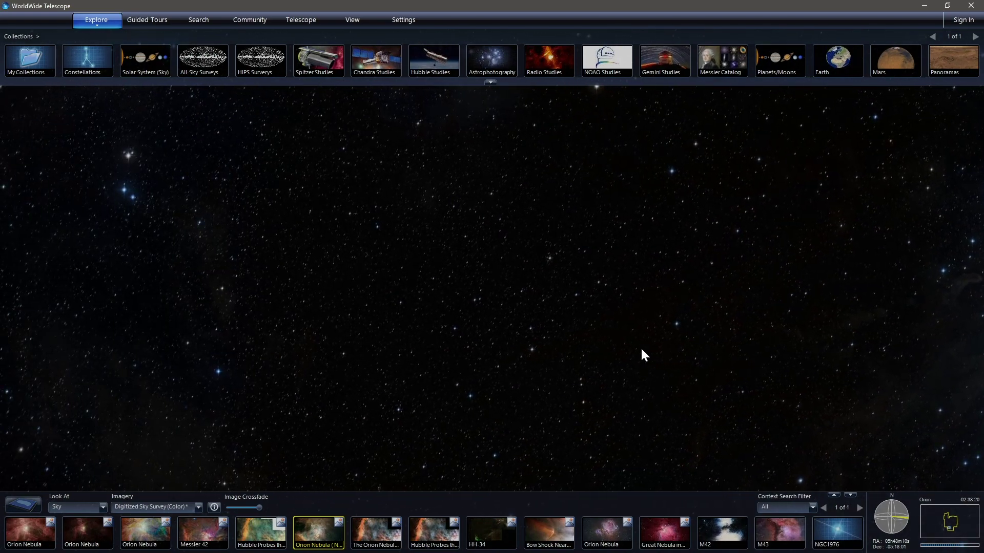
left_click_drag(542, 259, 569, 356)
left_click_drag(642, 381, 593, 308)
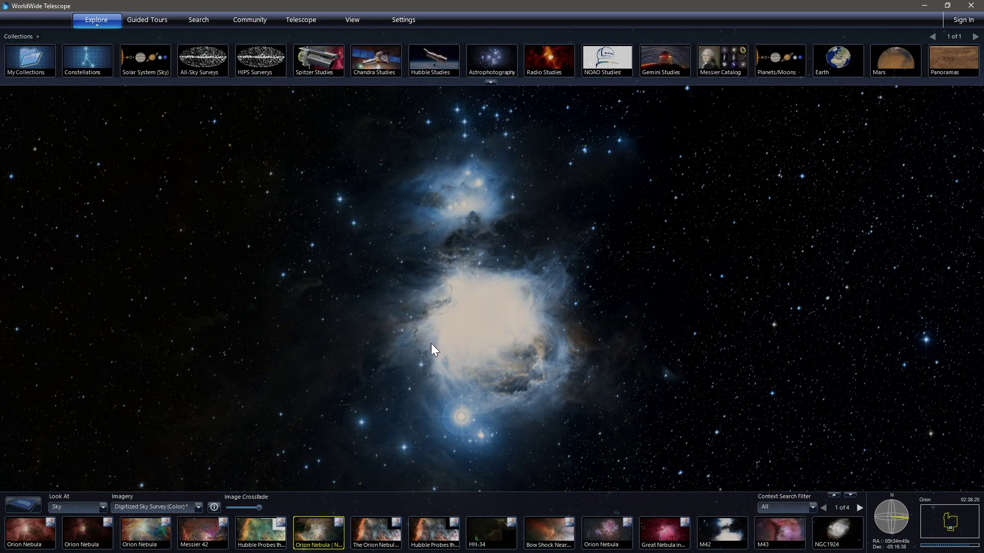
left_click(212, 533)
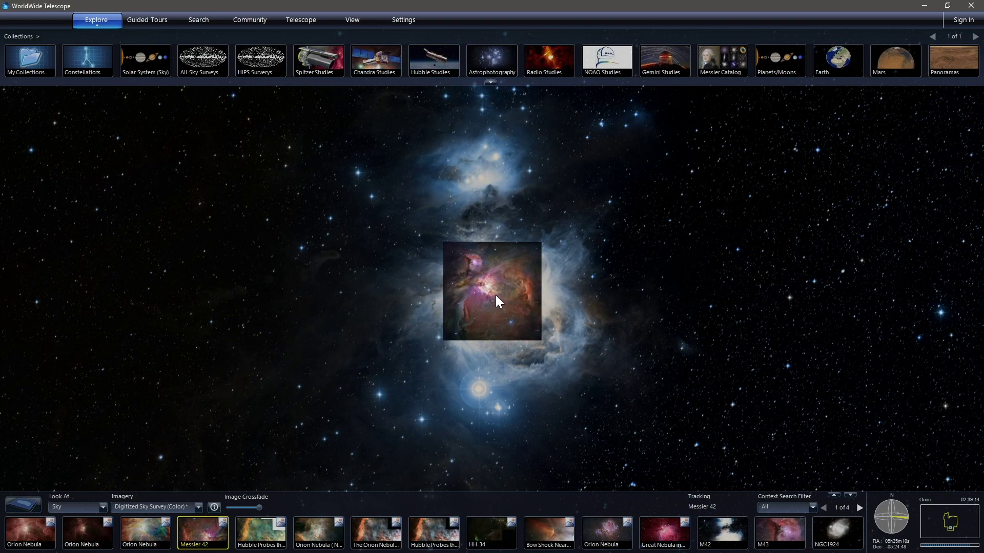
- Zoom and pan around the Messier 42 Hubble inset over the Orion Nebula survey
scroll(490, 315, "up", 5)
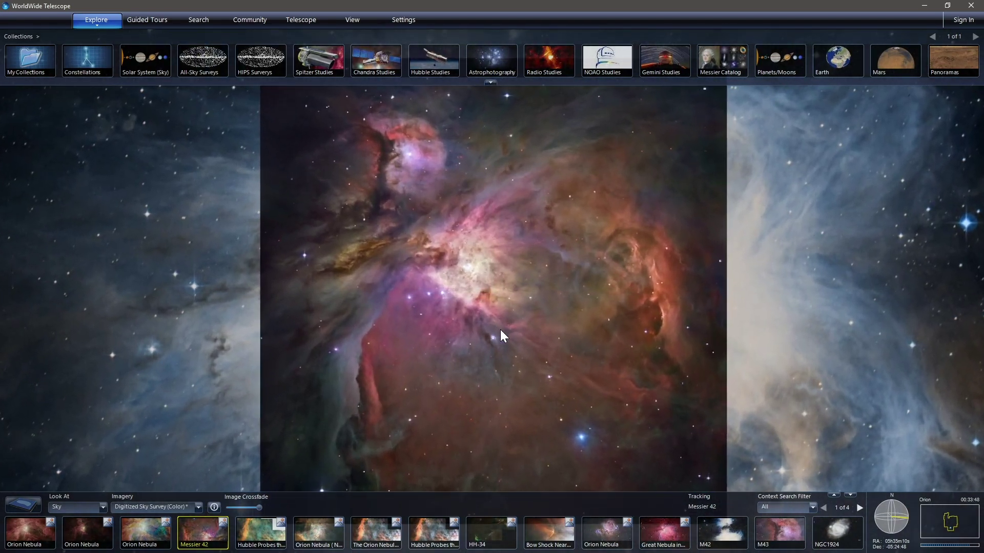
left_click_drag(500, 330, 513, 339)
scroll(512, 339, "up", 5)
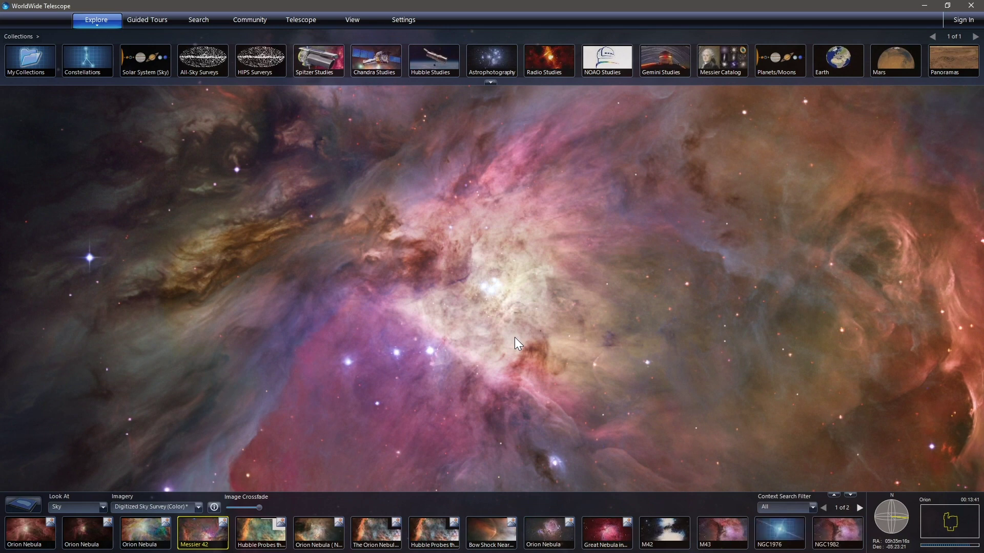
scroll(504, 324, "up", 3)
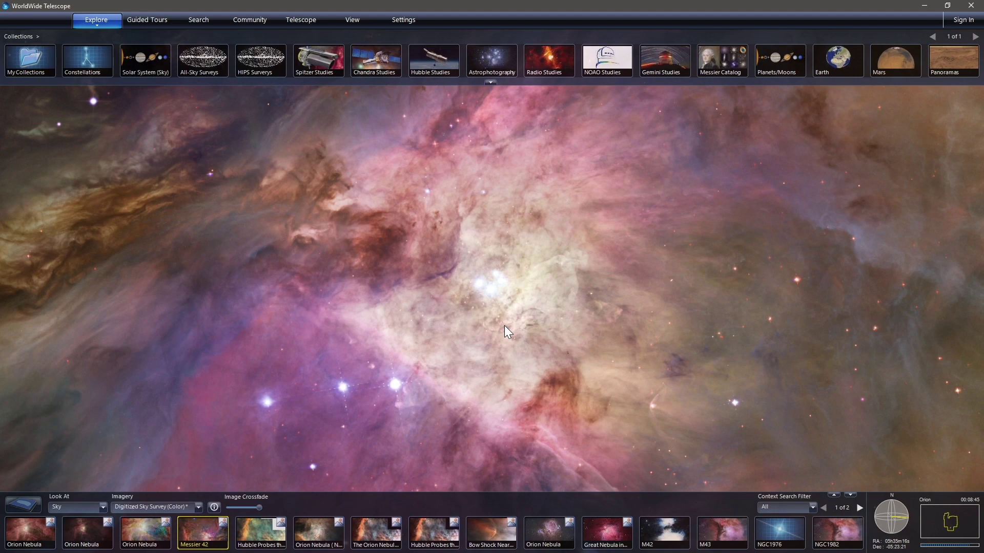
scroll(499, 314, "down", 5)
scroll(496, 313, "down", 3)
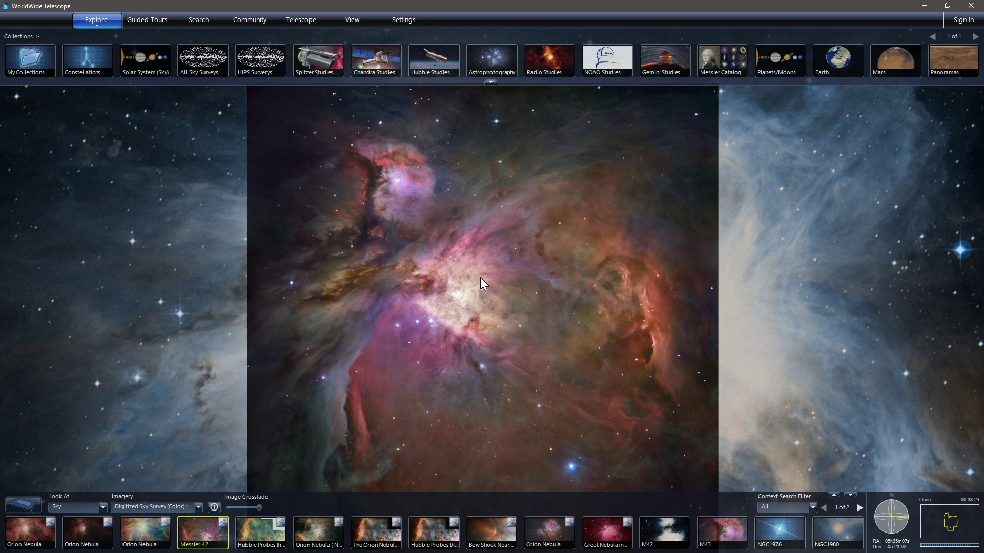
left_click_drag(531, 340, 555, 293)
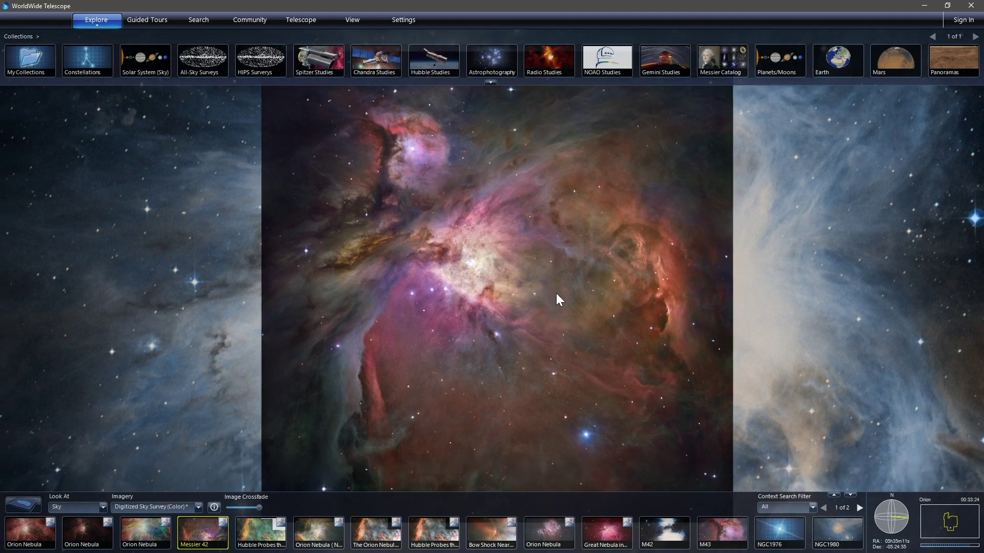
scroll(523, 294, "up", 5)
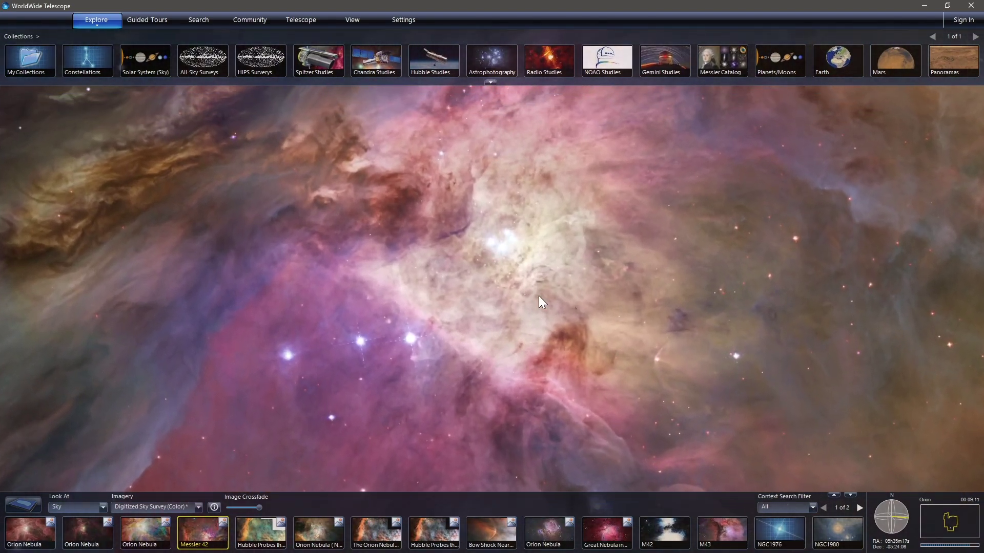
left_click_drag(539, 297, 531, 331)
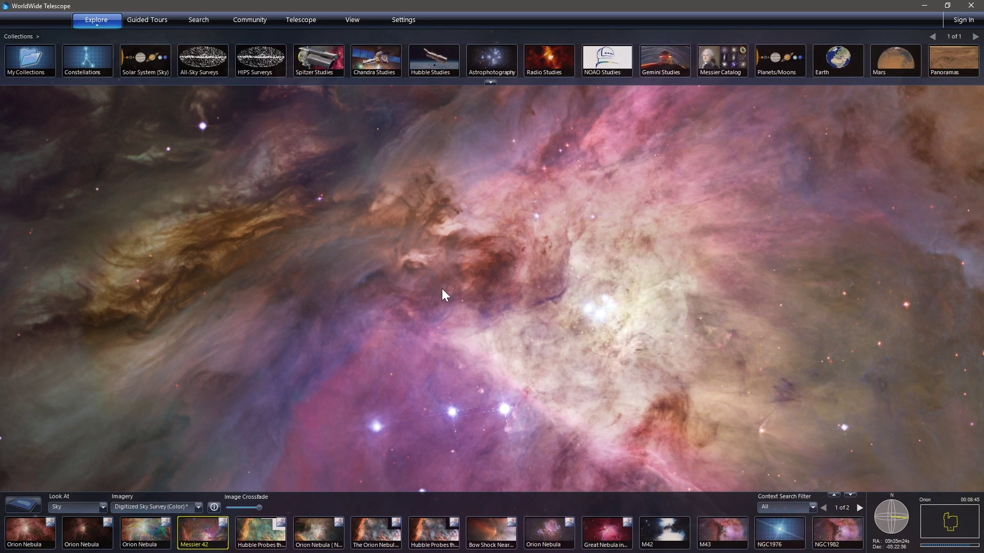
scroll(442, 288, "down", 5)
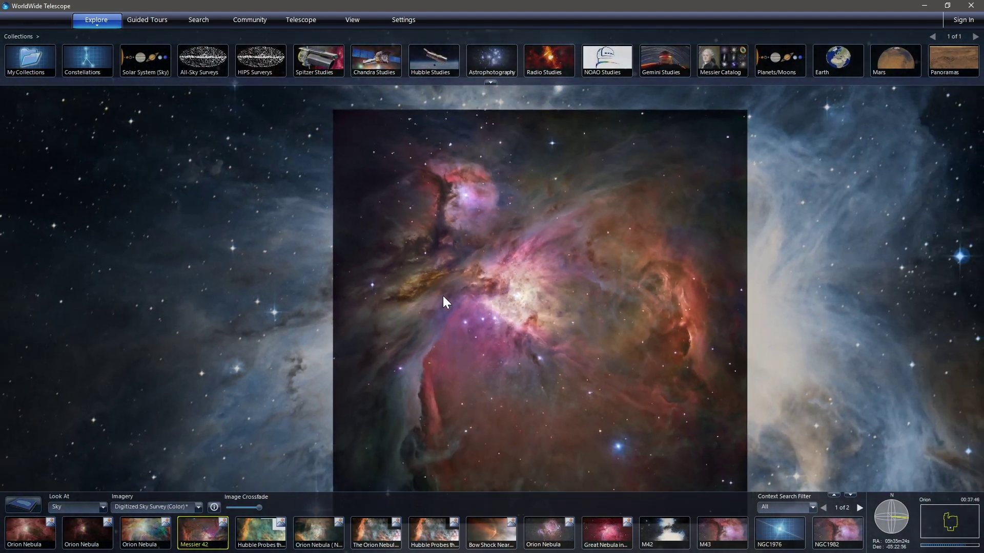
scroll(446, 295, "down", 3)
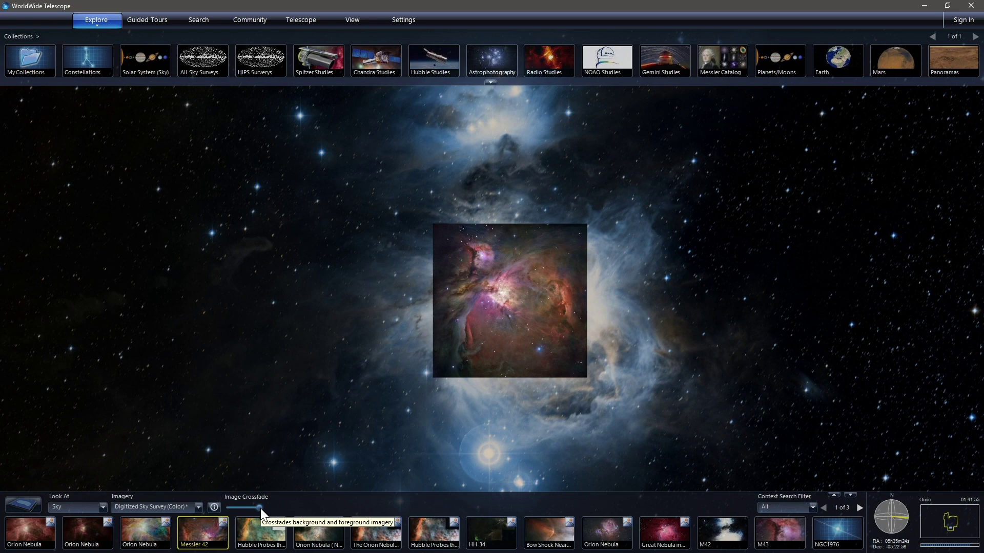
- Fade the Messier 42 overlay with the Image Crossfade slider, zooming in and back out
mouse_move(258, 508)
left_mouse_down()
mouse_move(226, 507)
mouse_move(277, 505)
left_mouse_up()
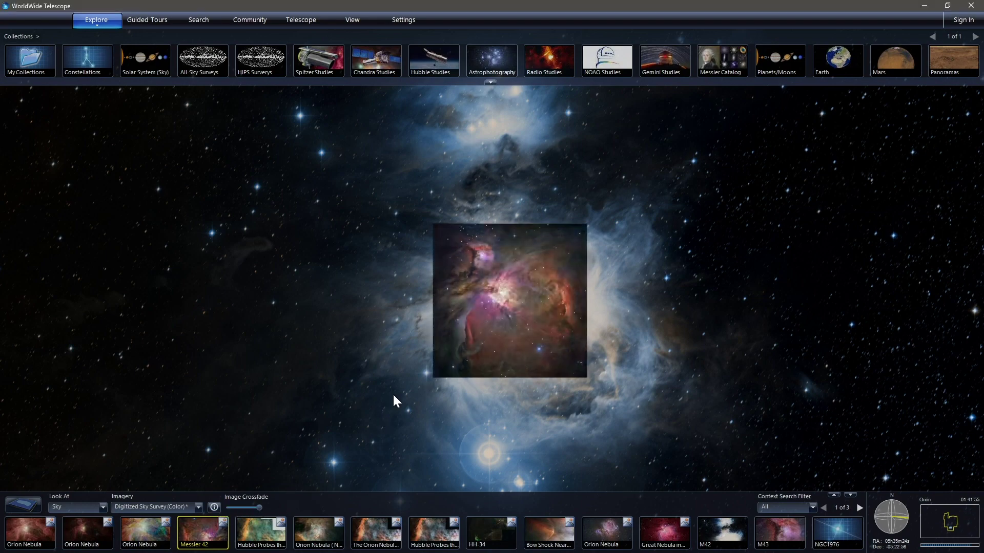
scroll(394, 396, "up", 3)
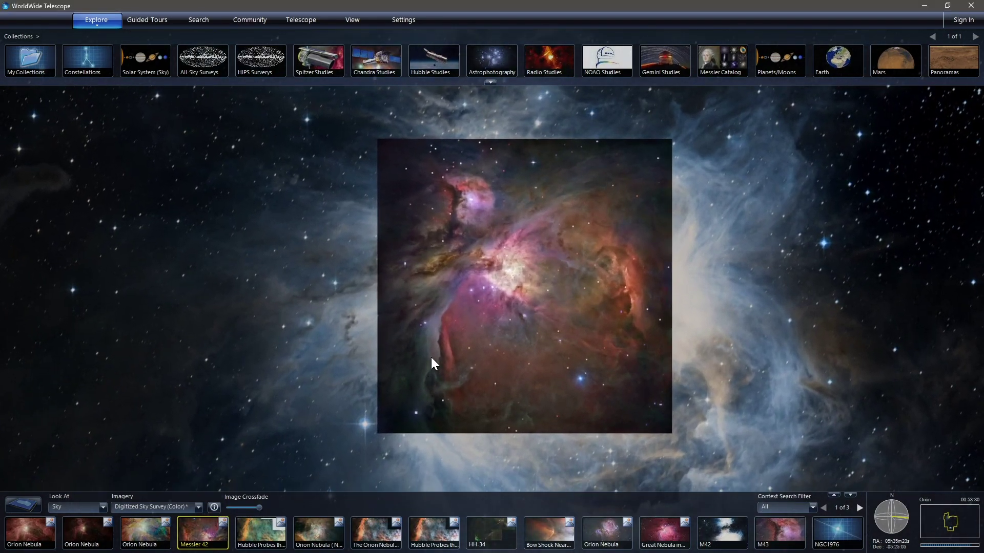
scroll(418, 364, "up", 3)
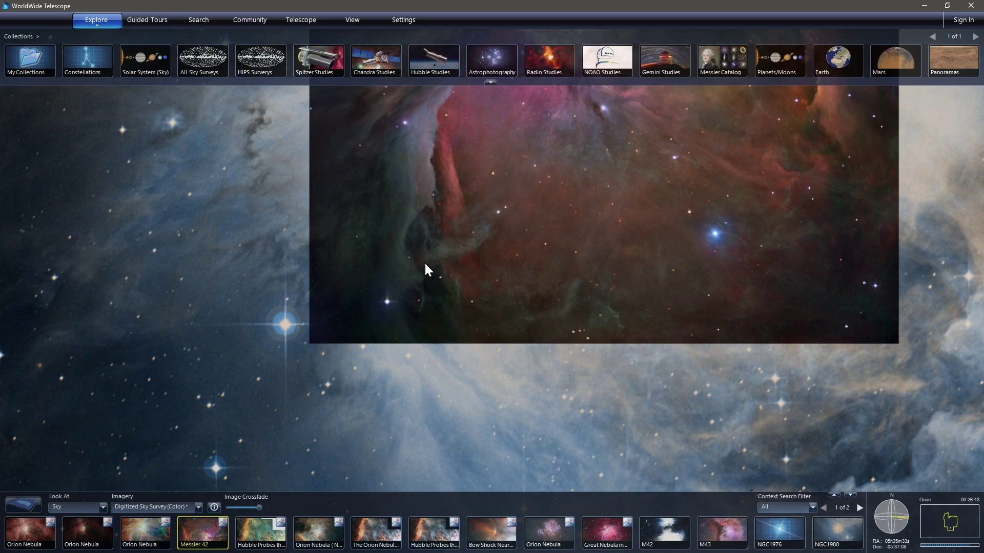
mouse_move(261, 506)
left_mouse_down()
mouse_move(242, 506)
mouse_move(265, 505)
left_mouse_up()
scroll(439, 336, "down", 3)
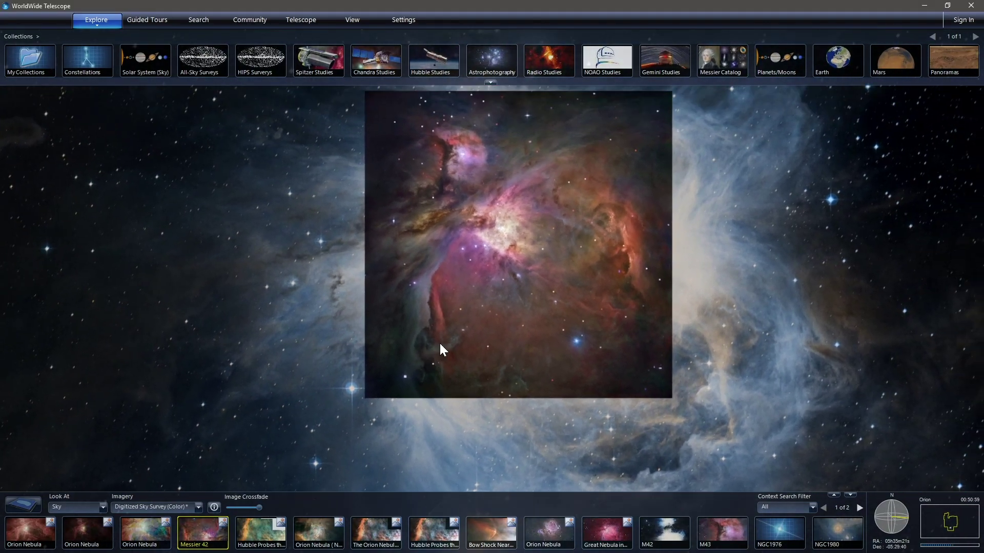
mouse_move(265, 525)
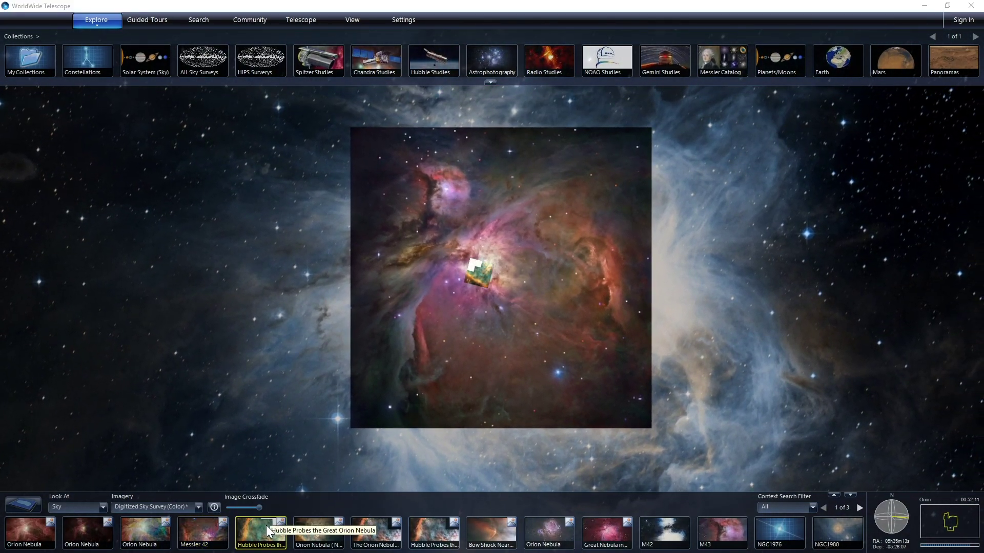
mouse_move(146, 528)
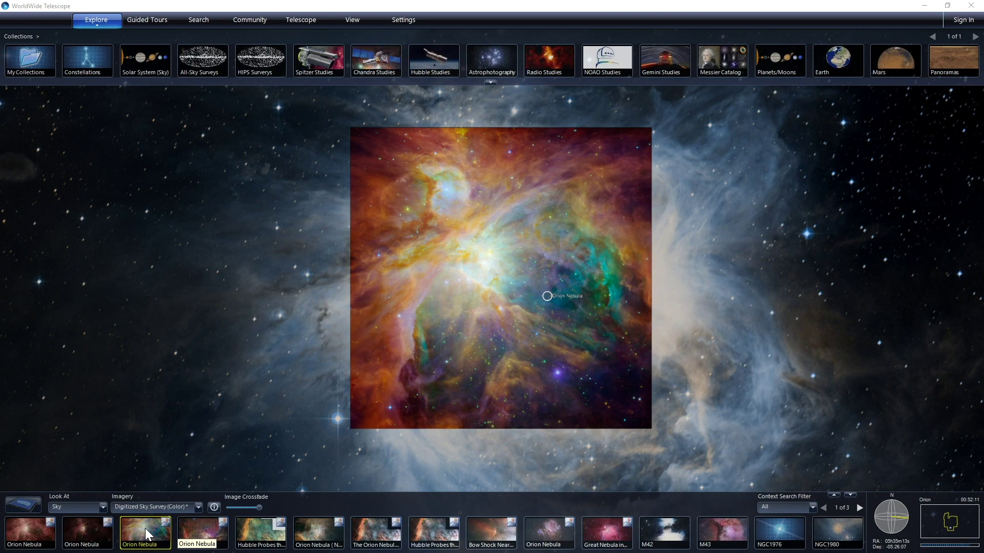
left_click(95, 530)
left_click(29, 538)
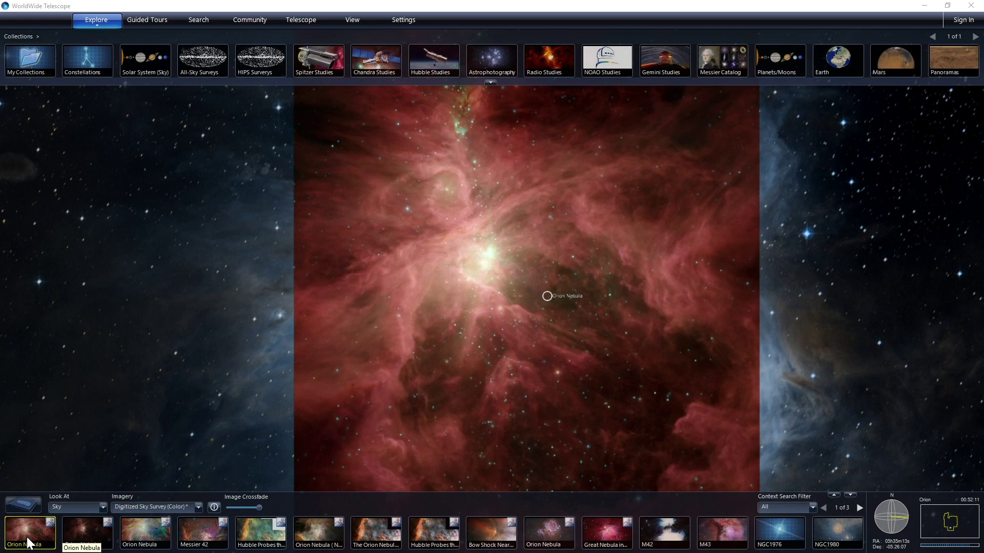
left_click(202, 533)
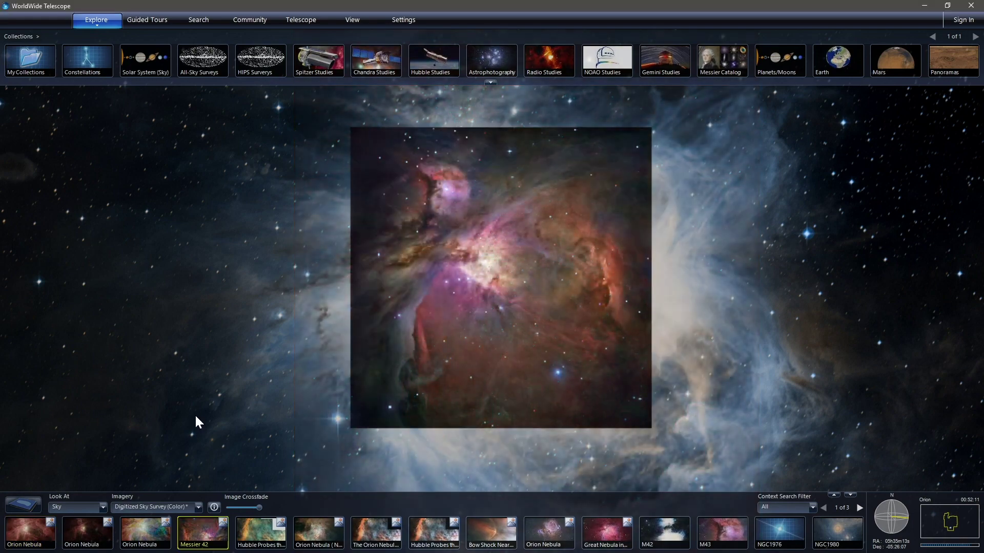
- Zoom out from Orion, pan north into Taurus, and fly to the Crab Nebula's Giant Hubble Mosaic
scroll(195, 417, "down", 10)
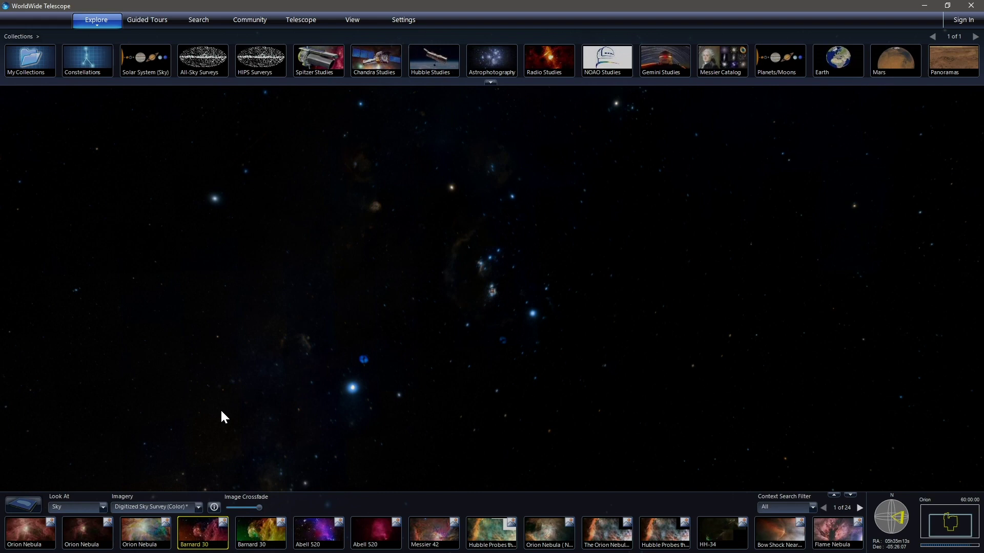
left_click_drag(326, 292, 323, 336)
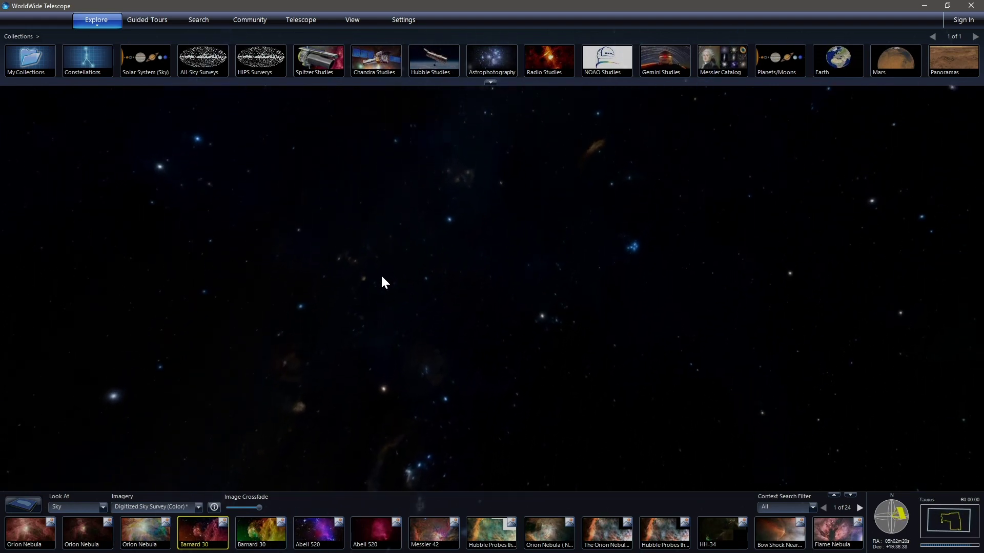
mouse_move(391, 267)
left_mouse_down()
mouse_move(397, 275)
mouse_move(375, 265)
mouse_move(396, 270)
left_mouse_up()
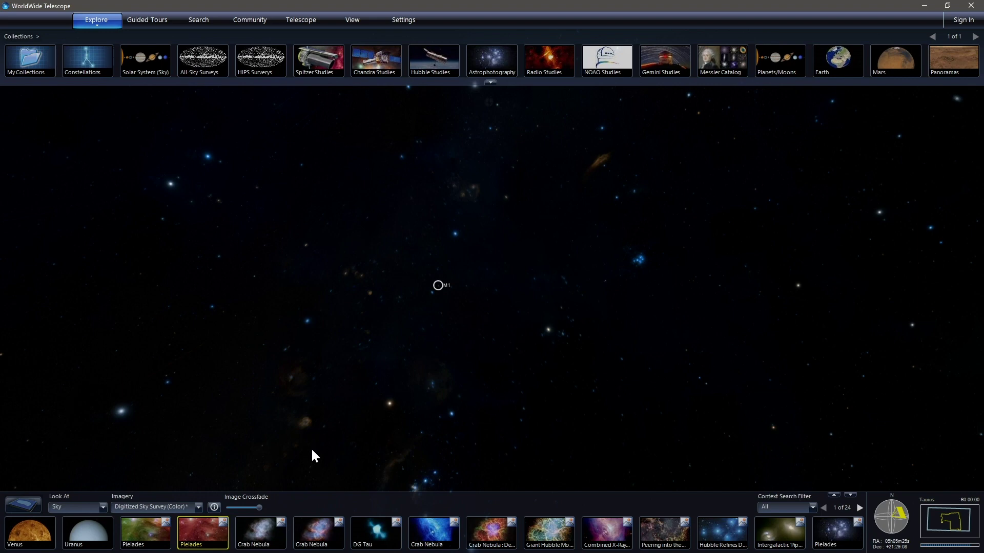
left_click(553, 535)
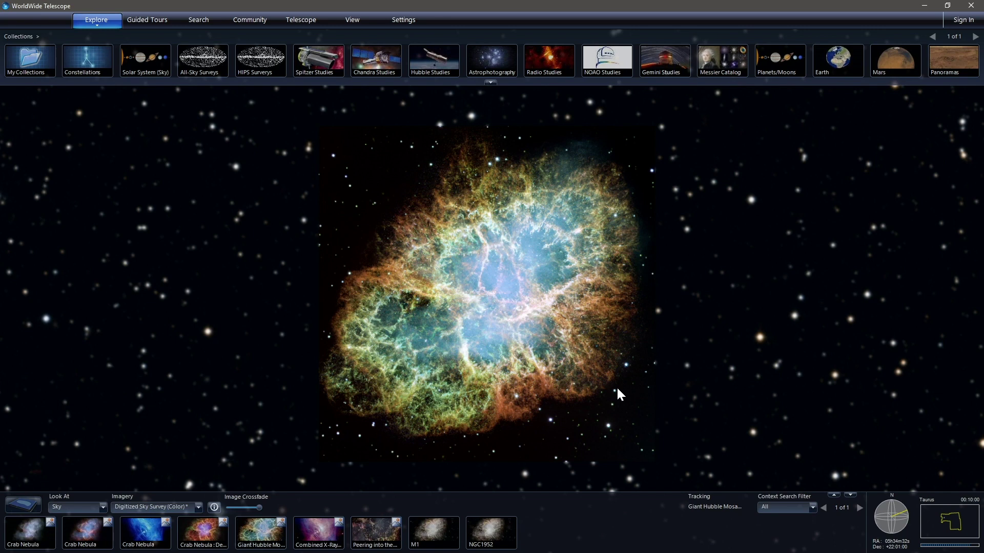
- Zoom into the Crab Nebula Hubble mosaic and pan around its filaments and edges
scroll(478, 313, "up", 5)
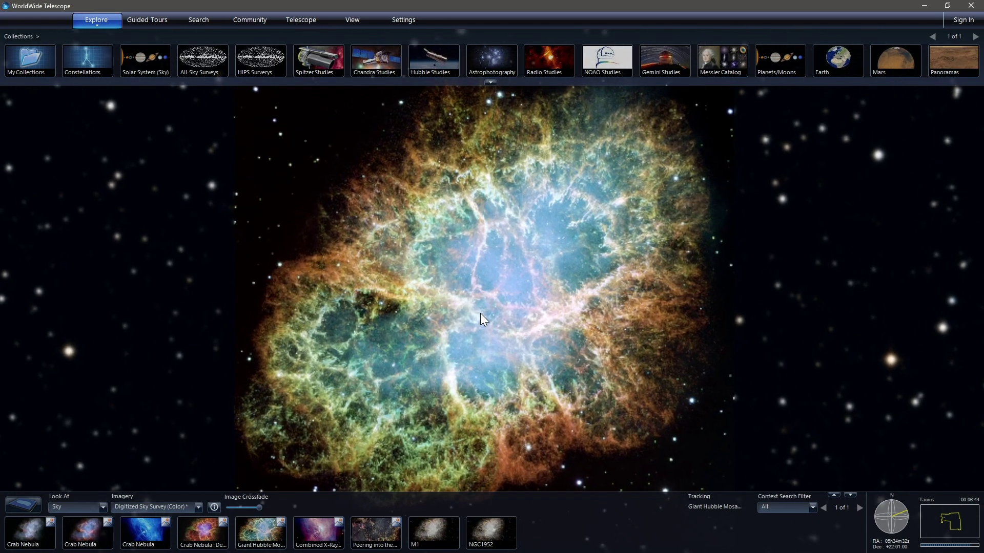
scroll(487, 321, "up", 1)
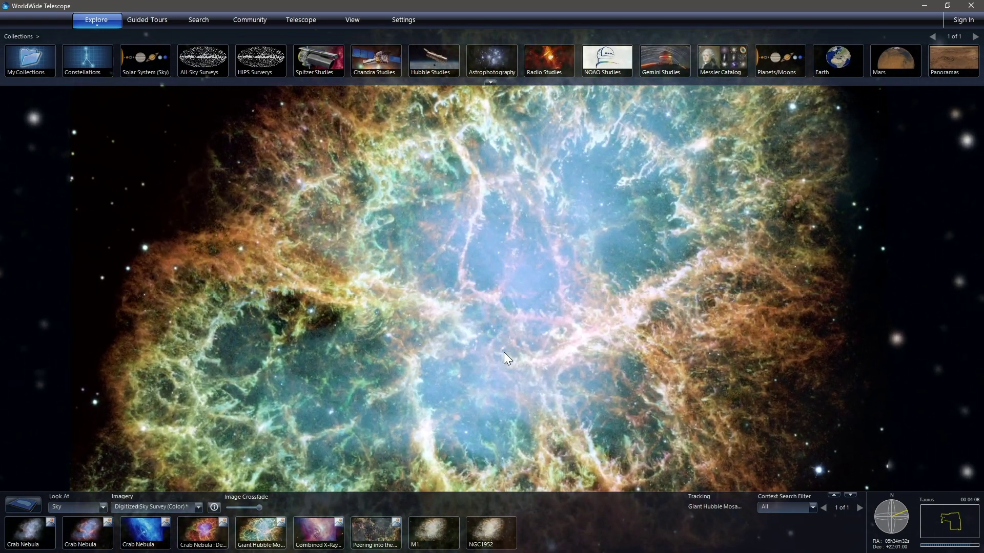
left_click_drag(479, 355, 550, 268)
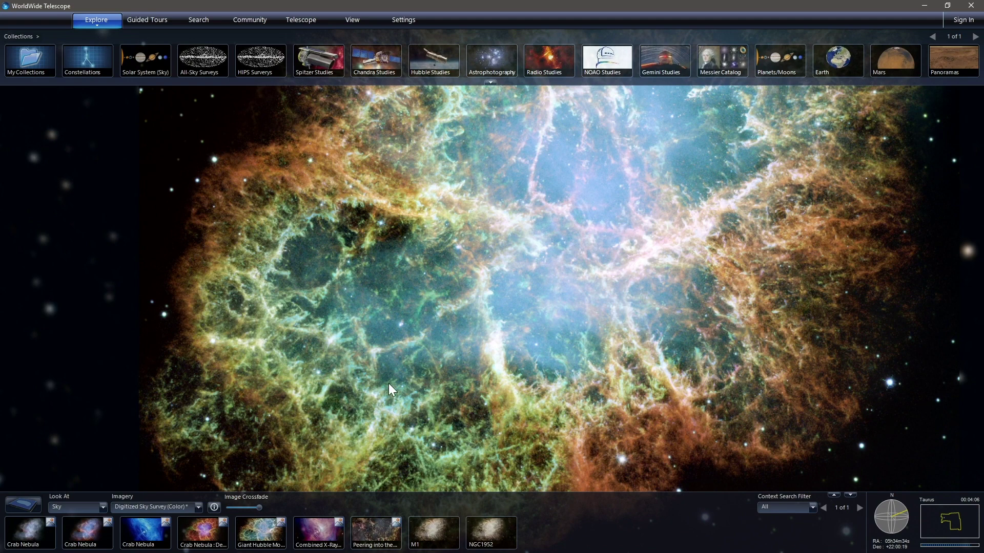
left_click_drag(507, 398, 507, 411)
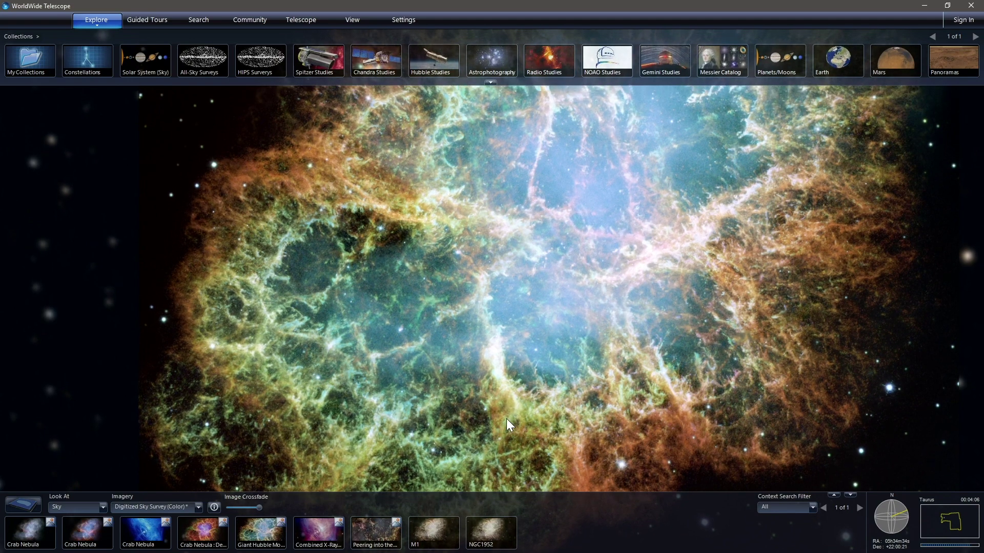
left_click_drag(727, 297, 703, 404)
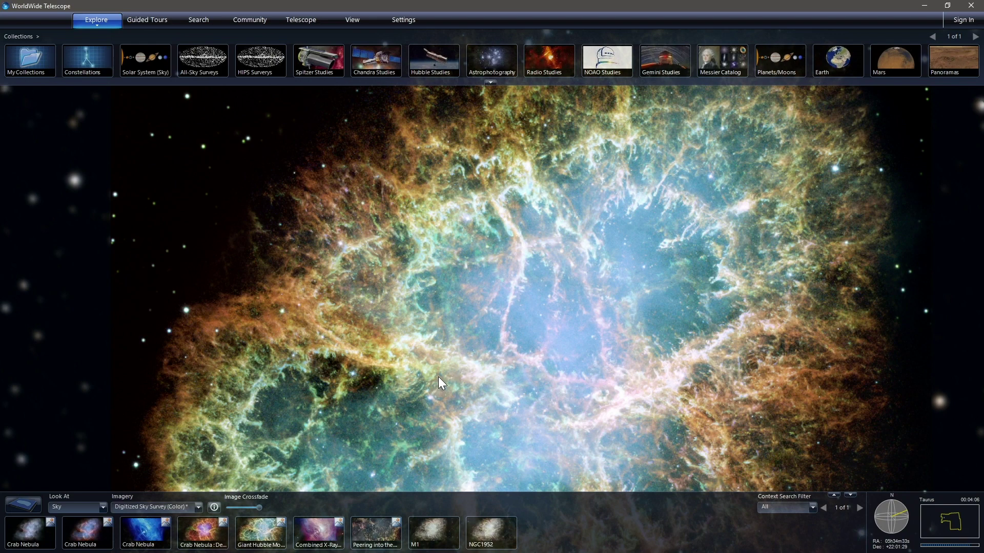
left_click_drag(438, 377, 355, 327)
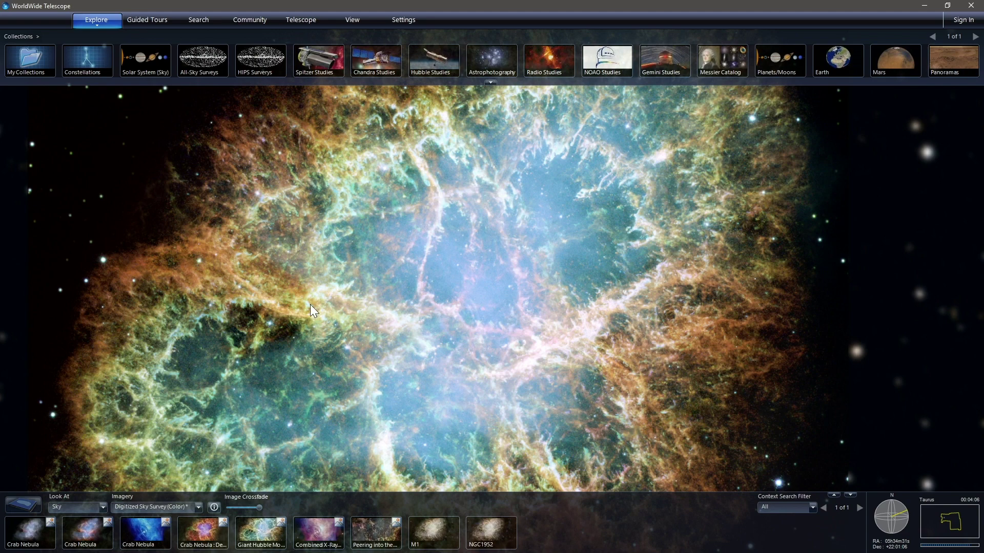
scroll(189, 290, "up", 2)
left_click_drag(269, 269, 229, 346)
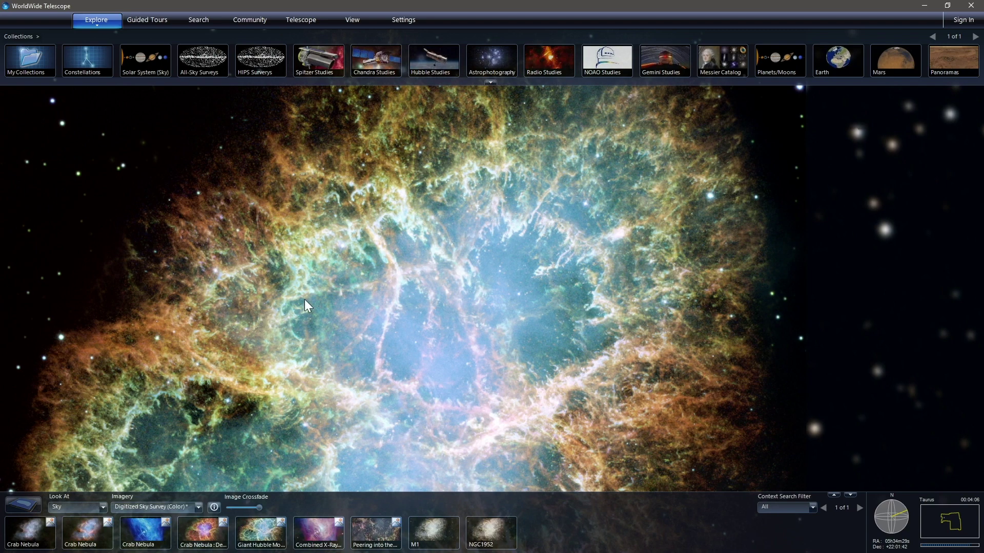
left_click_drag(305, 299, 341, 228)
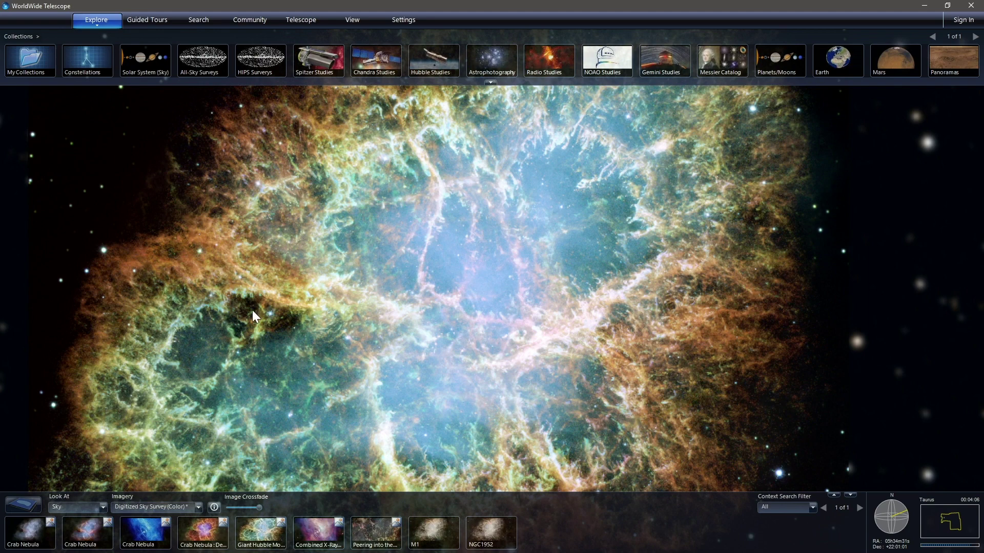
mouse_move(143, 539)
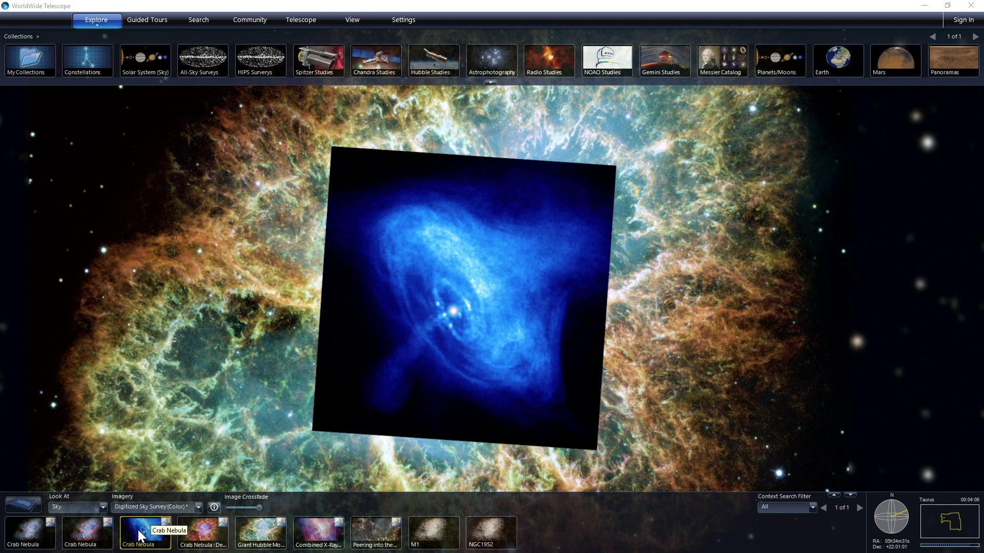
- Overlay the 'Dead Star Creates Celestial Havoc' composite and zoom out to the Taurus star field
left_click(190, 539)
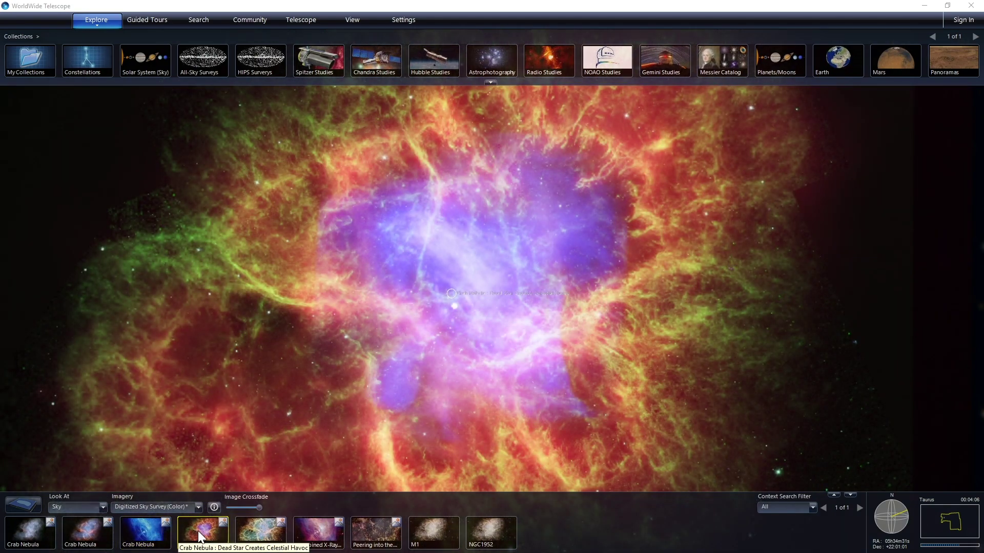
scroll(519, 301, "down", 5)
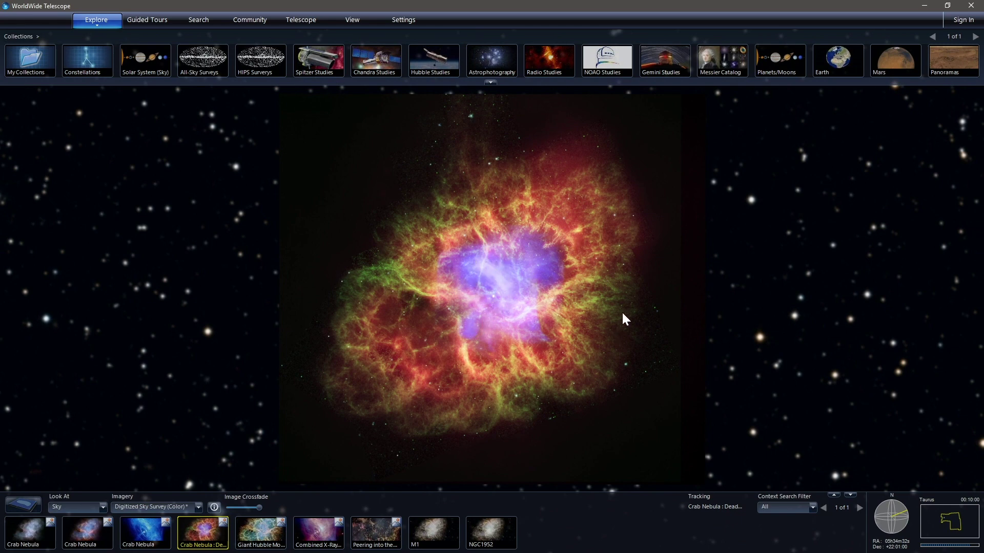
scroll(358, 419, "down", 6)
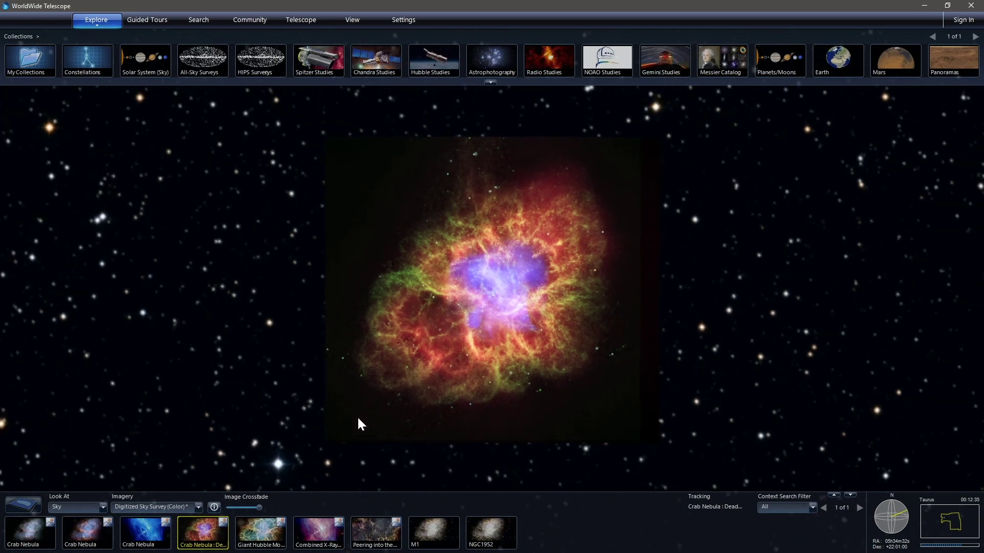
scroll(358, 418, "down", 8)
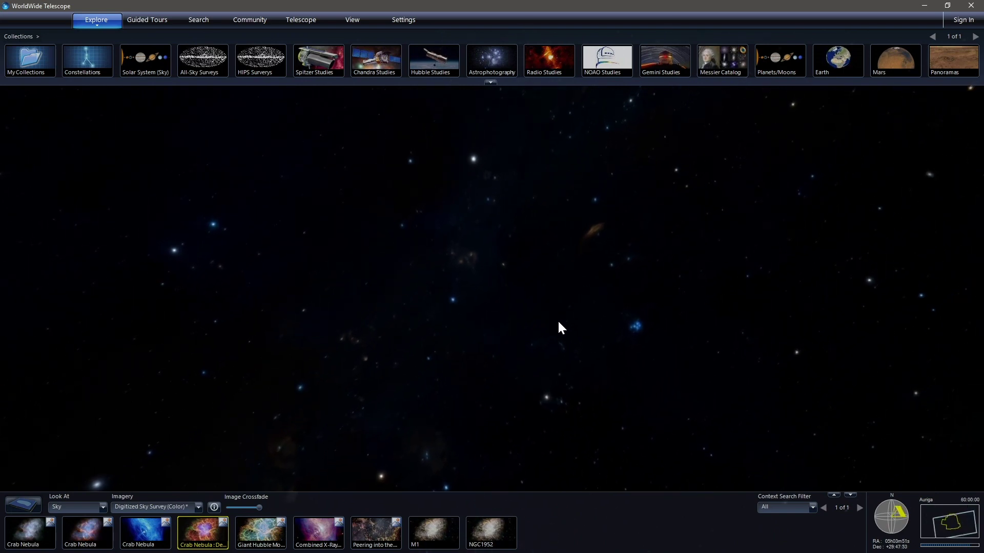
- Pan west from Taurus to Andromeda and zoom in until M31 and M110 fill the view
left_click_drag(558, 324, 377, 307)
left_click_drag(485, 280, 371, 323)
left_click_drag(500, 334, 506, 339)
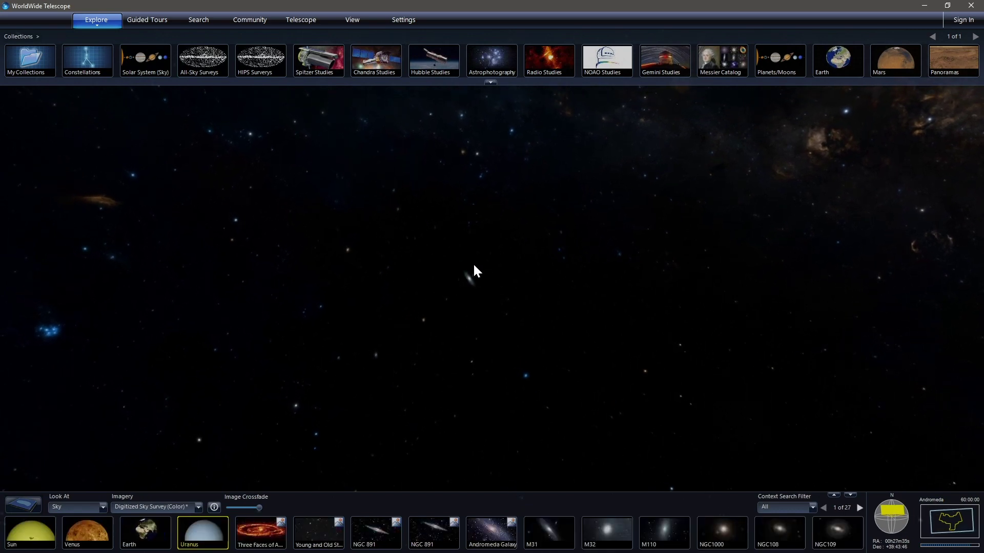
scroll(469, 327, "up", 5)
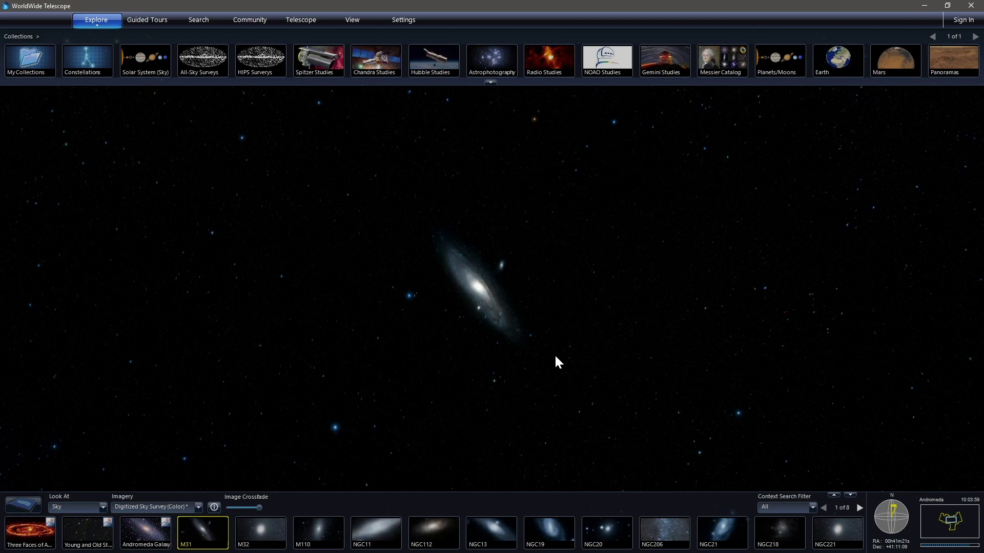
scroll(551, 364, "up", 4)
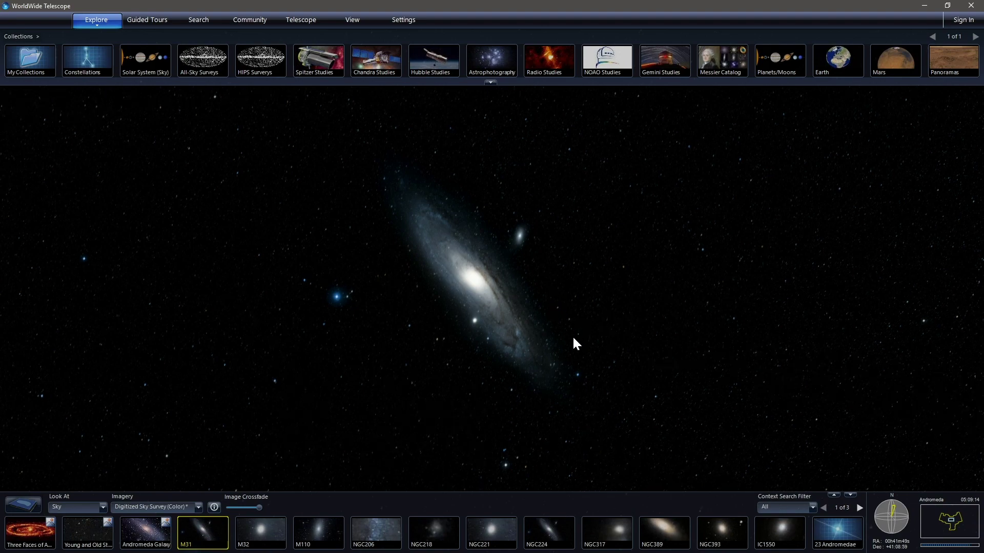
scroll(576, 336, "up", 3)
scroll(646, 330, "up", 3)
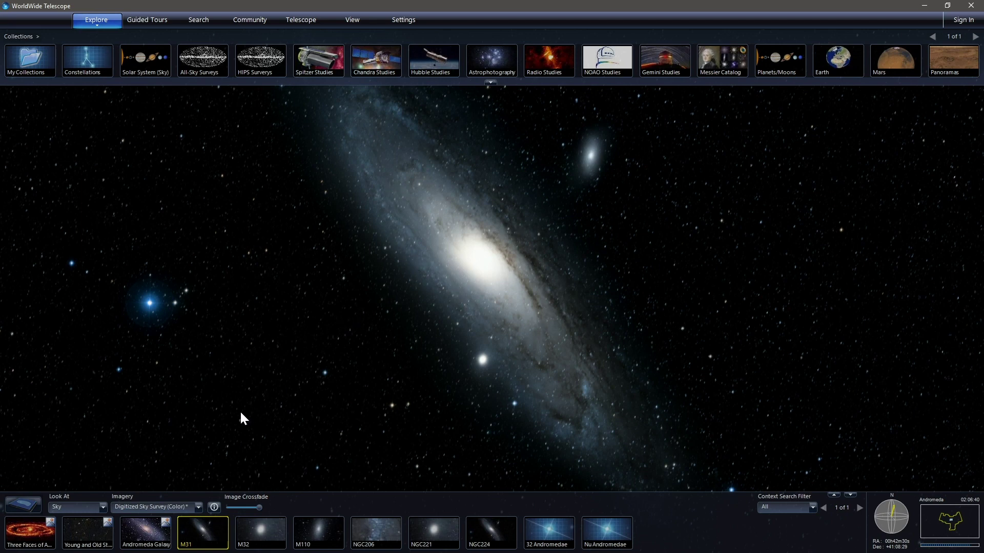
left_click(41, 544)
- Zoom out to a 60° field, pan through Vulpecula and Sagittarius, then zoom back on M31
scroll(325, 309, "down", 5)
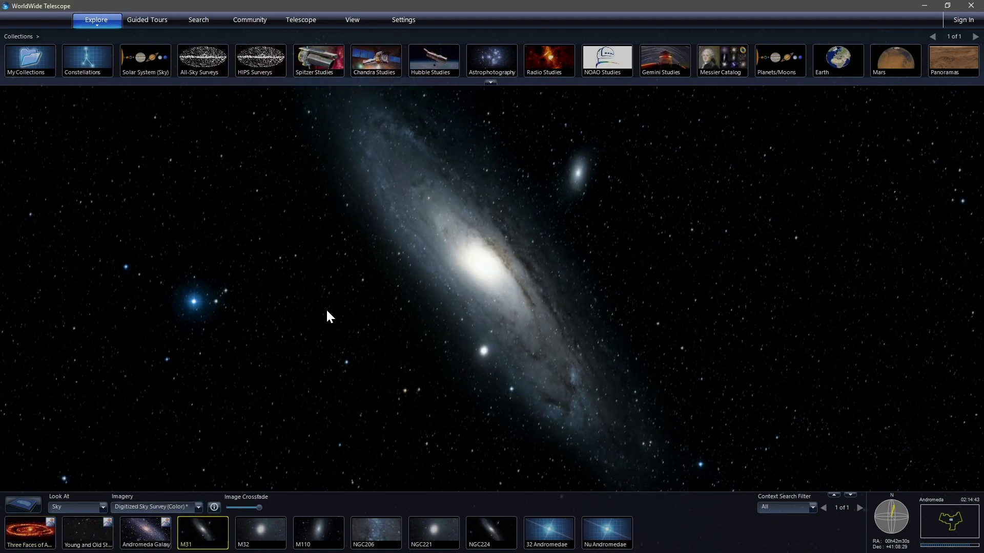
scroll(327, 314, "down", 5)
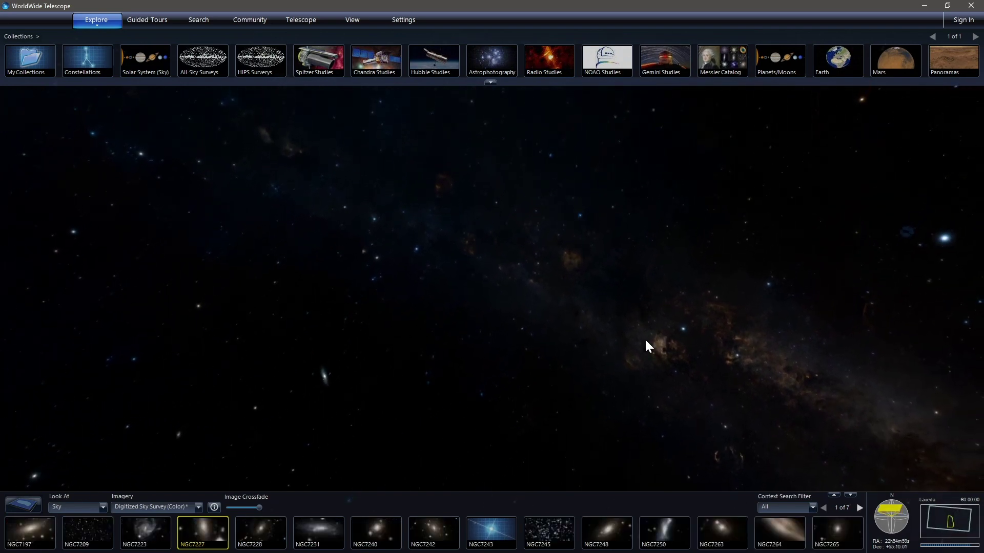
left_click_drag(379, 323, 340, 160)
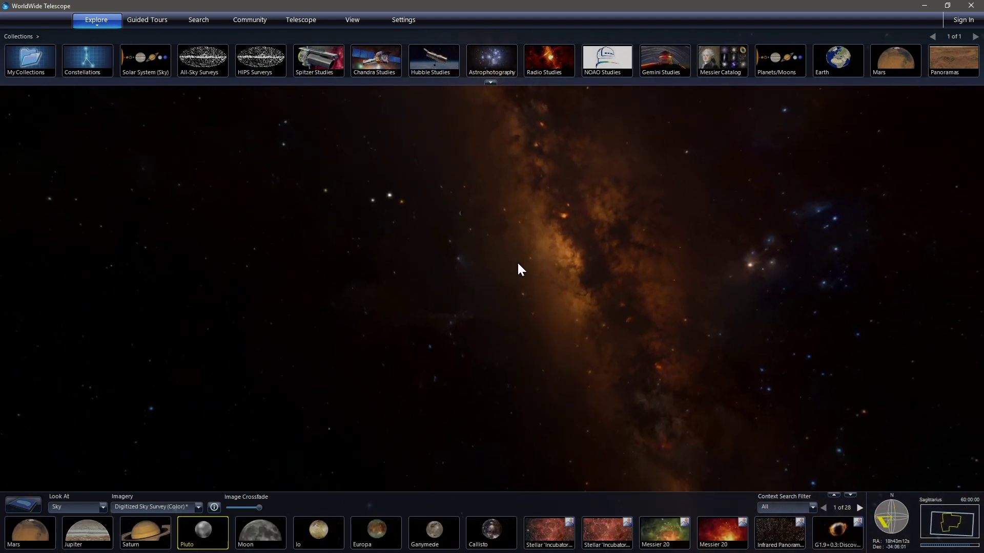
left_click_drag(547, 332, 610, 373)
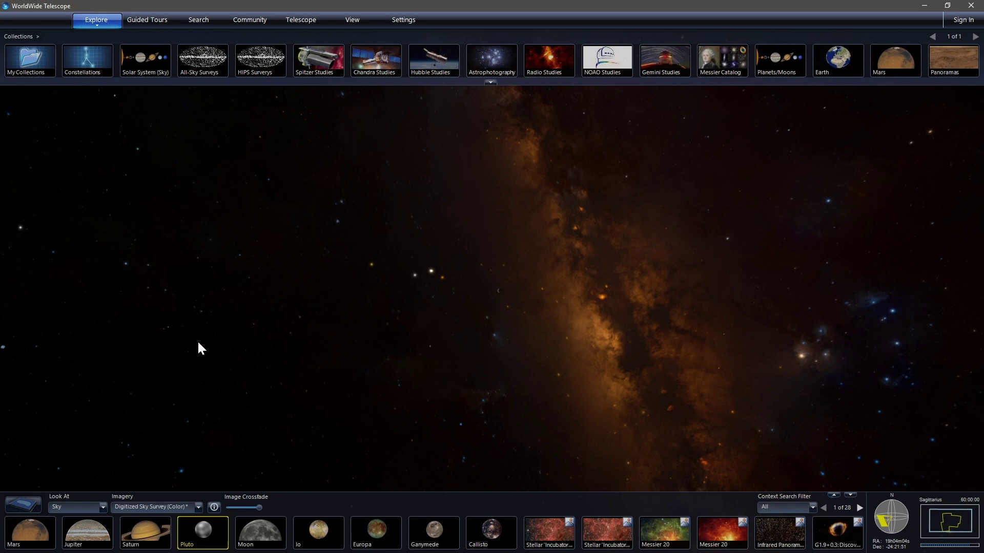
left_click_drag(681, 268, 687, 391)
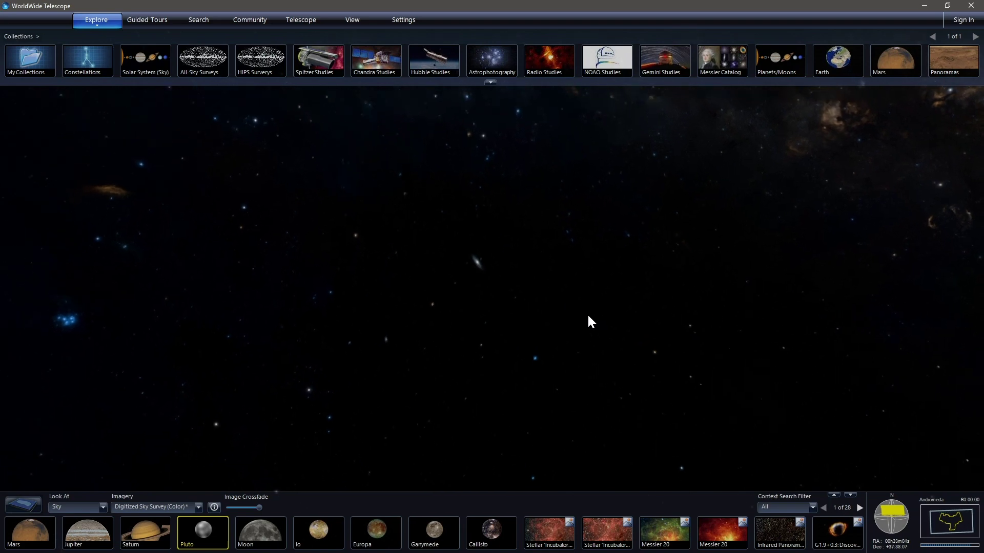
scroll(498, 305, "up", 5)
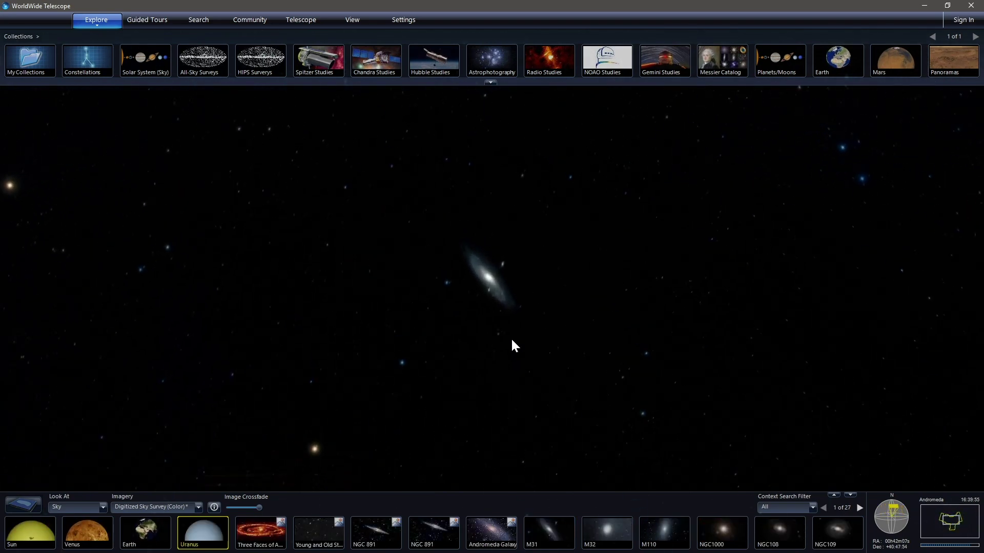
- Switch the sky imagery to WISE All Sky (Infrared) and zoom in on Andromeda
left_click(198, 507)
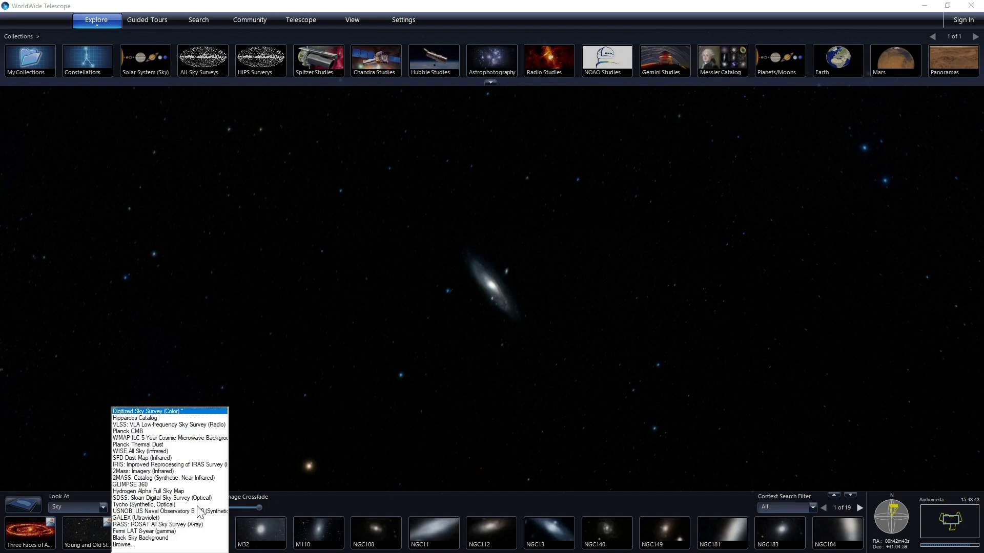
left_click(148, 451)
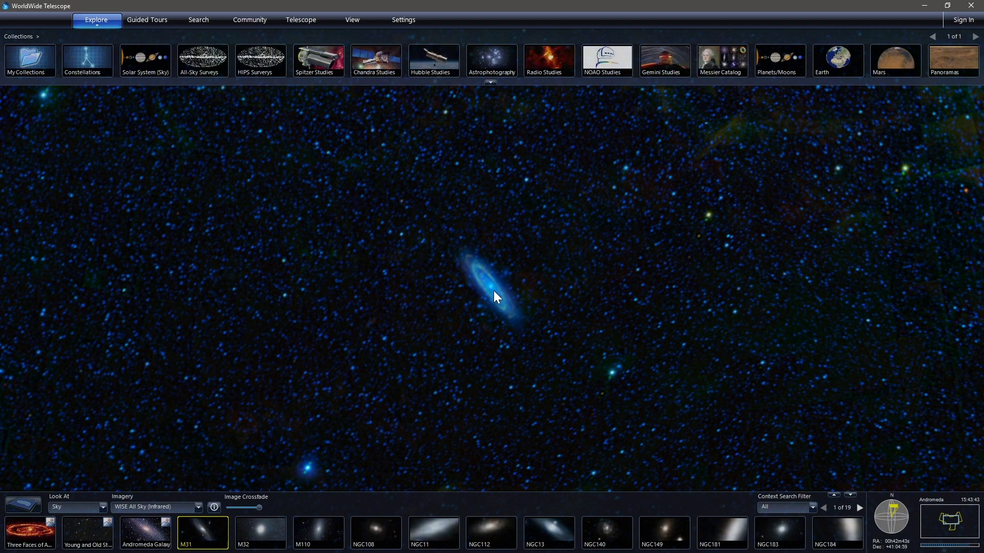
scroll(494, 292, "up", 5)
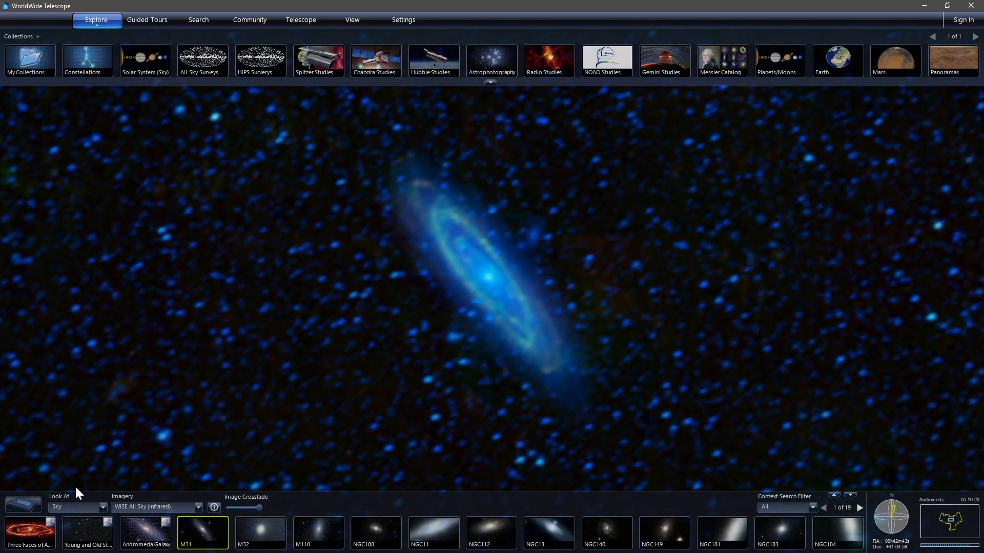
- Preview the Three Faces of Andromeda overlay, then set the imagery to GALEX (Ultraviolet)
left_click(35, 535)
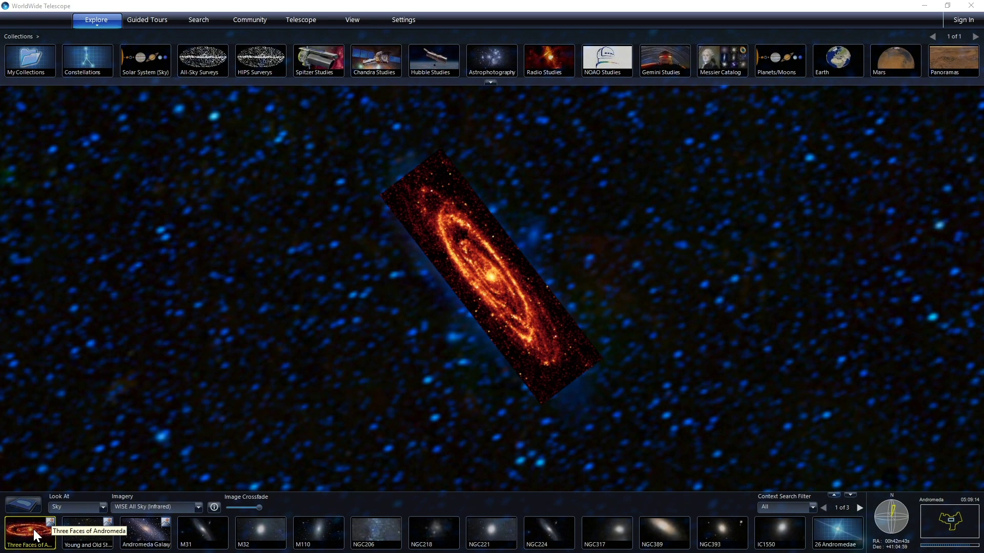
left_click(179, 506)
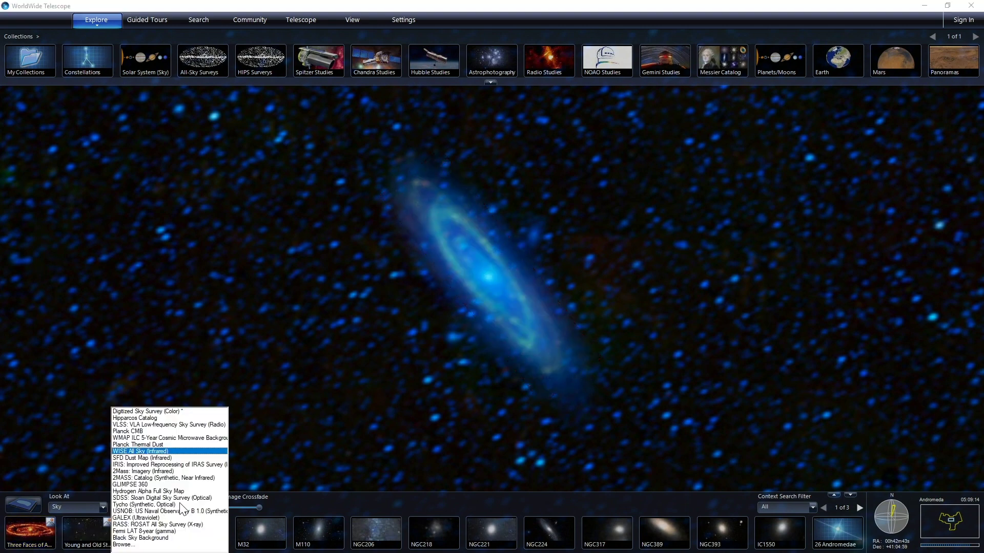
left_click(154, 518)
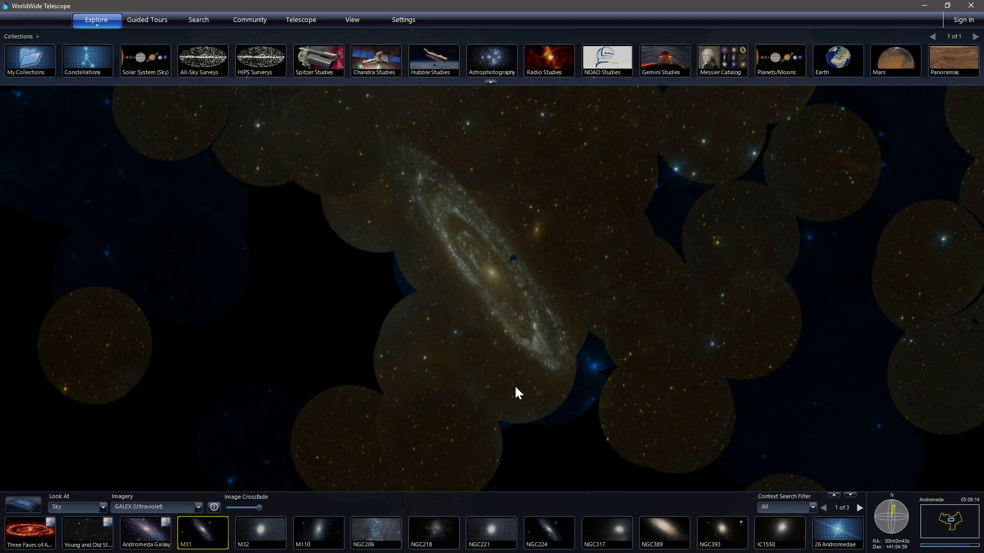
- Zoom out from Andromeda and pan west with the arrow keys to Delphinus's patchy GALEX tiles
scroll(514, 385, "up", 5)
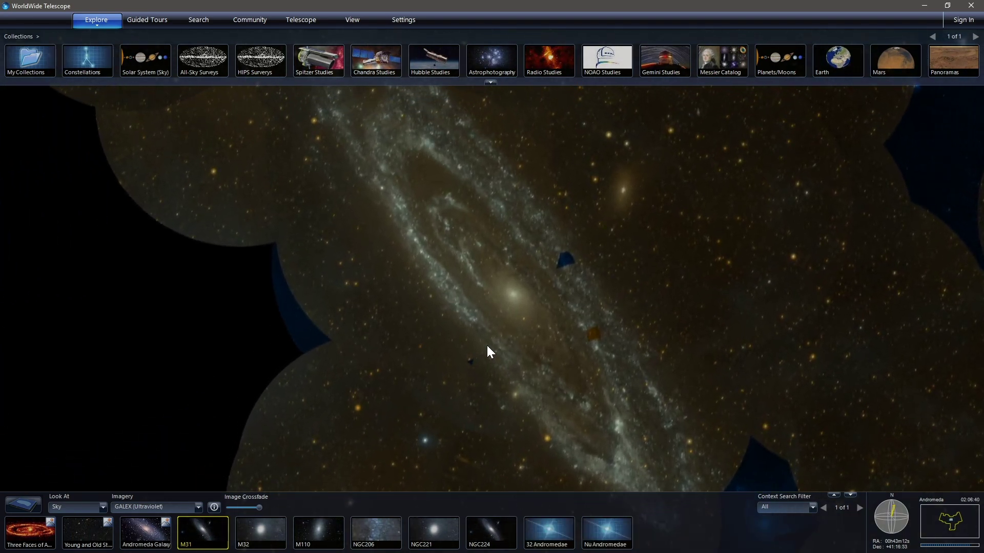
scroll(487, 343, "down", 5)
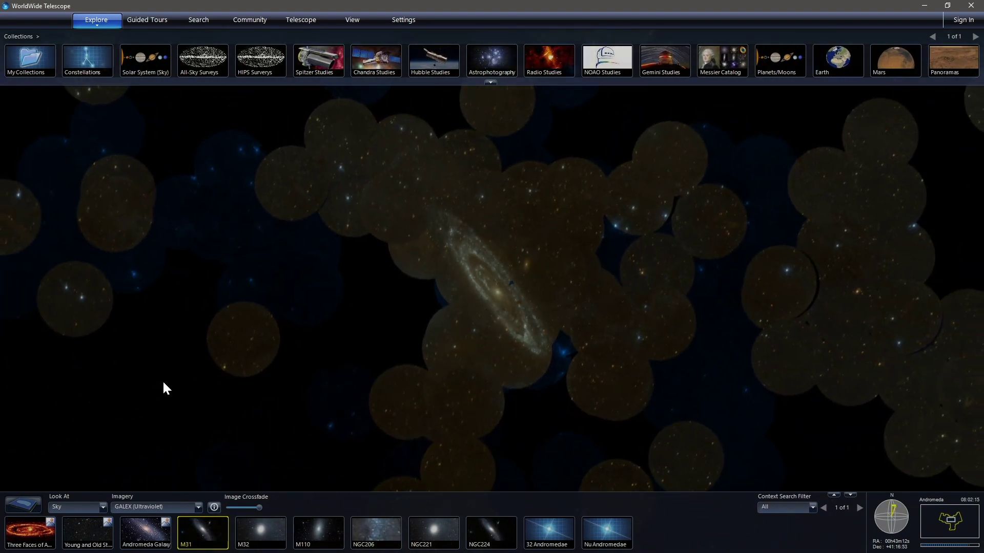
scroll(388, 337, "down", 8)
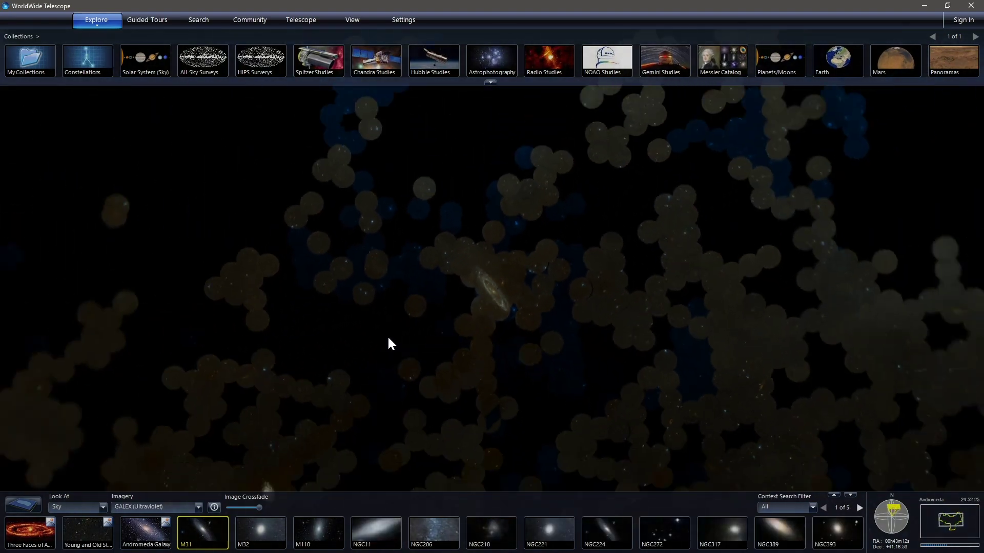
scroll(386, 337, "down", 3)
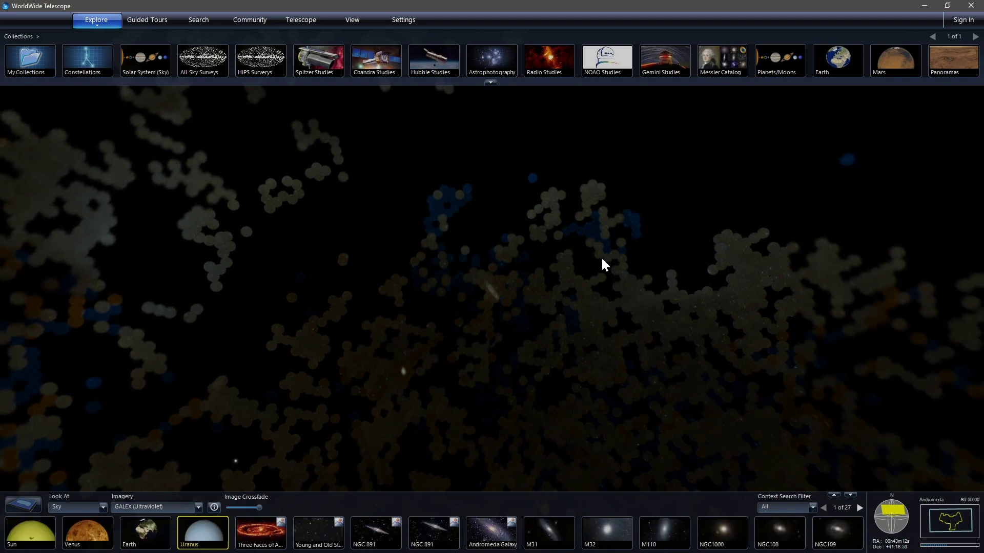
key("Right")
key("Right")
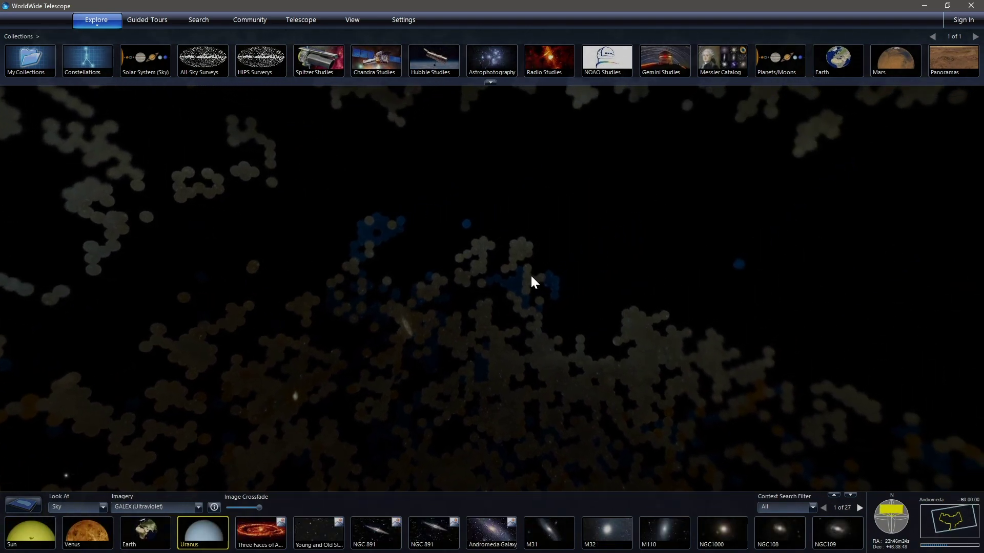
key("Right")
key("Down")
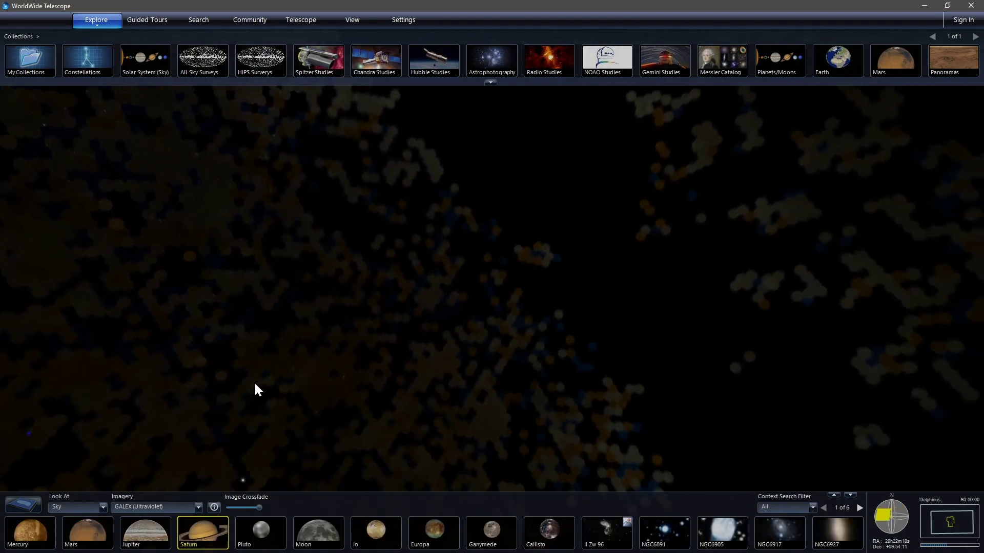
left_click(183, 510)
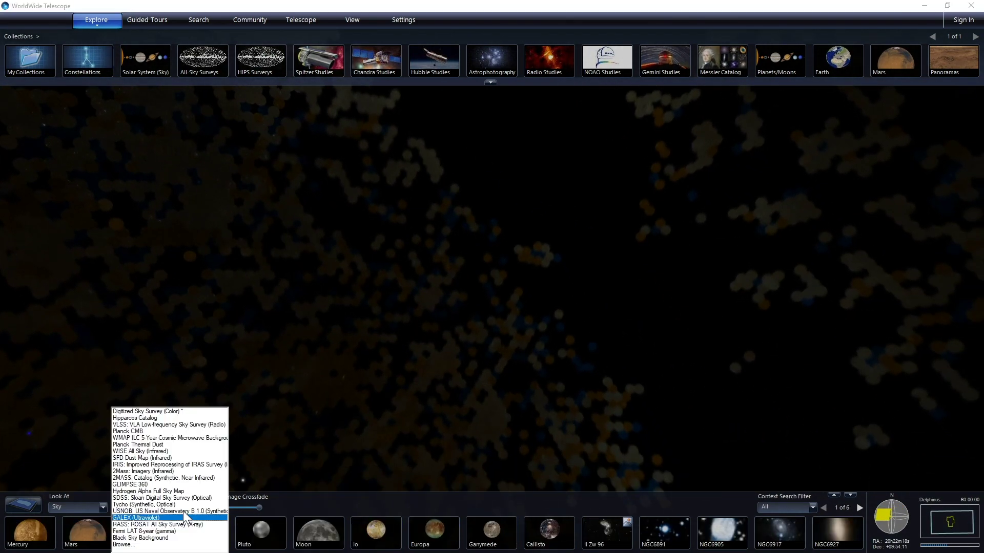
- Restore Digitized Sky Survey (Color) imagery and pan south through Sagittarius and Telescopium, then north into Sagitta
left_click(147, 412)
left_click_drag(307, 299, 338, 181)
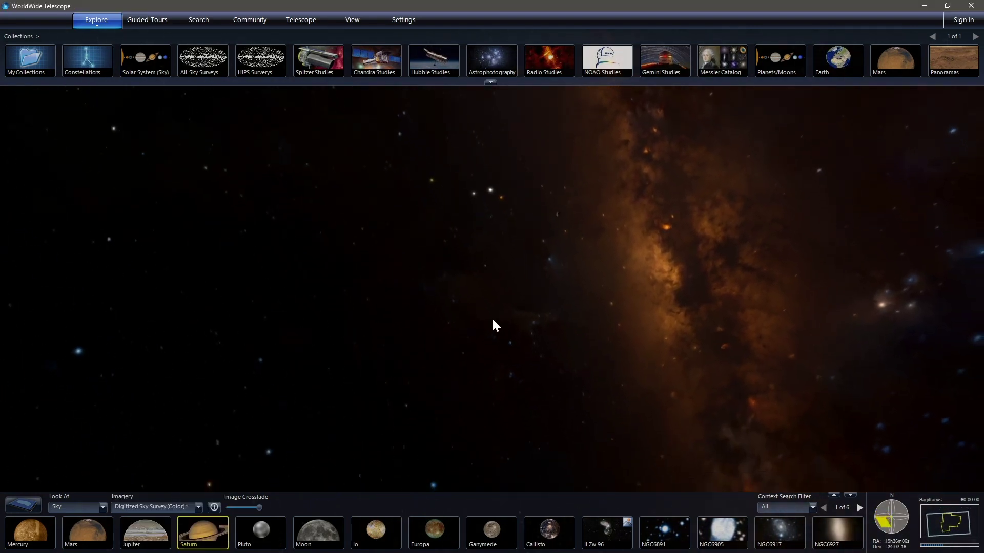
left_click_drag(525, 351, 399, 252)
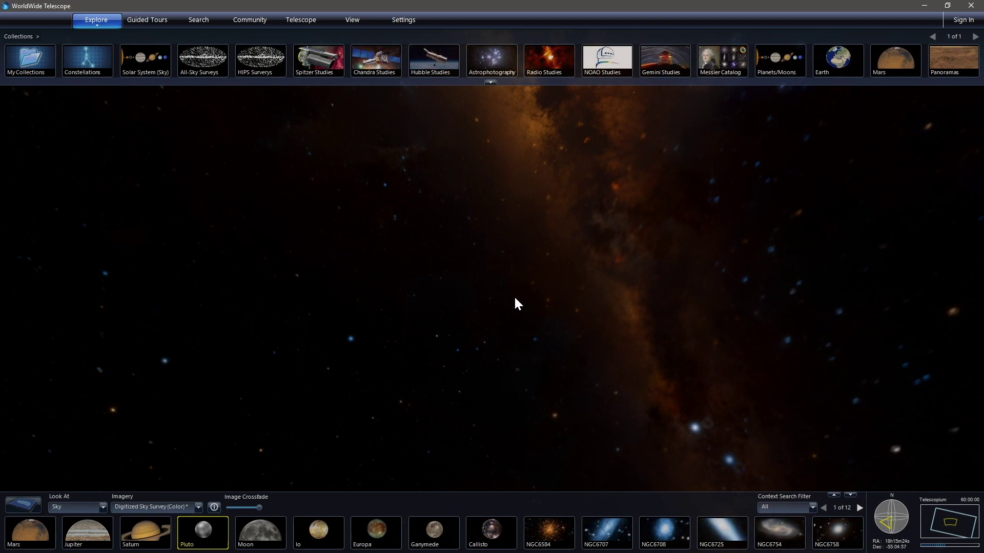
left_click_drag(515, 298, 375, 229)
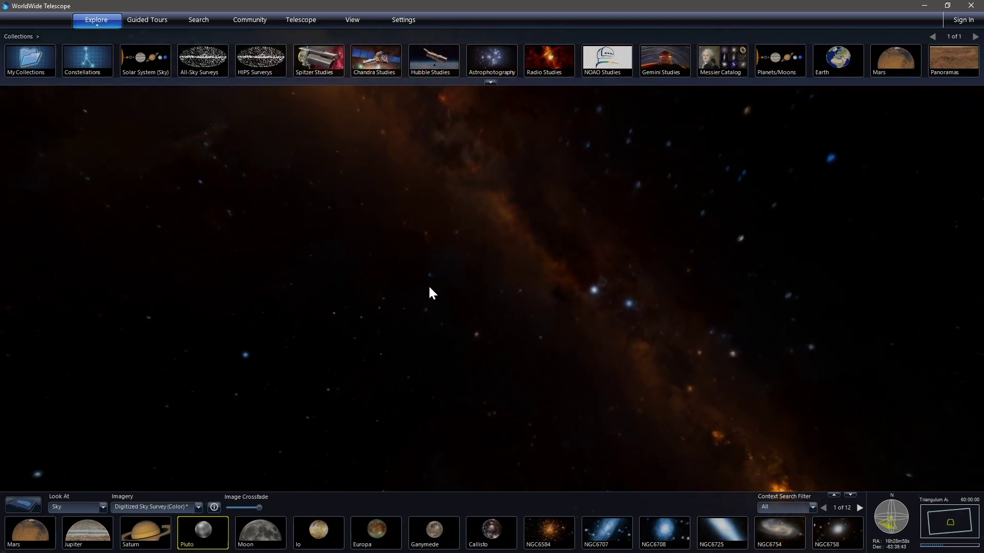
left_click_drag(430, 290, 515, 362)
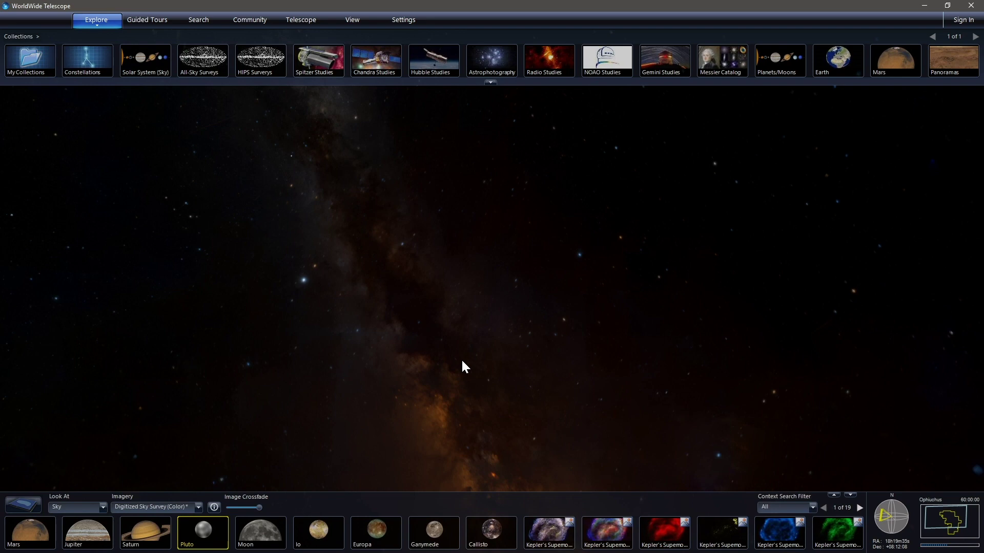
left_click_drag(404, 291, 493, 388)
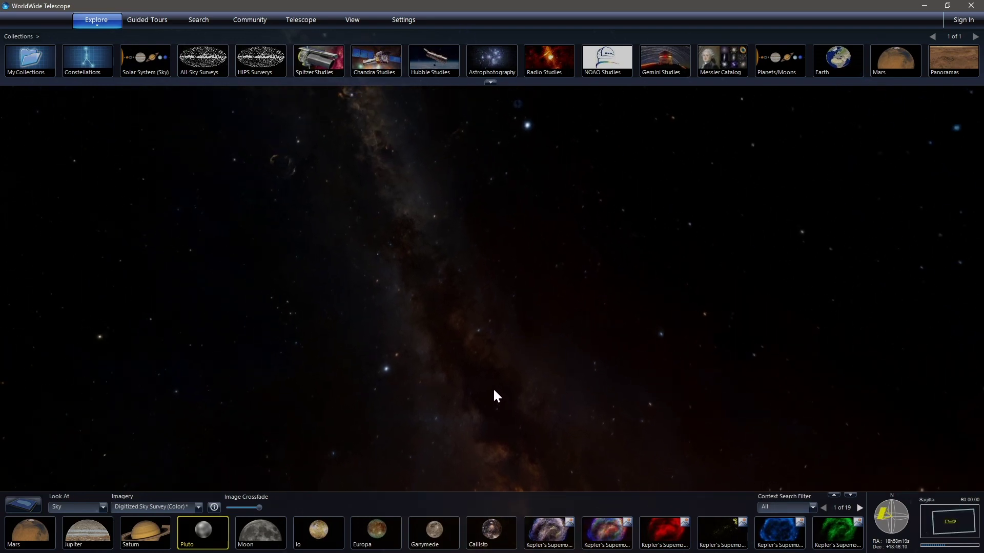